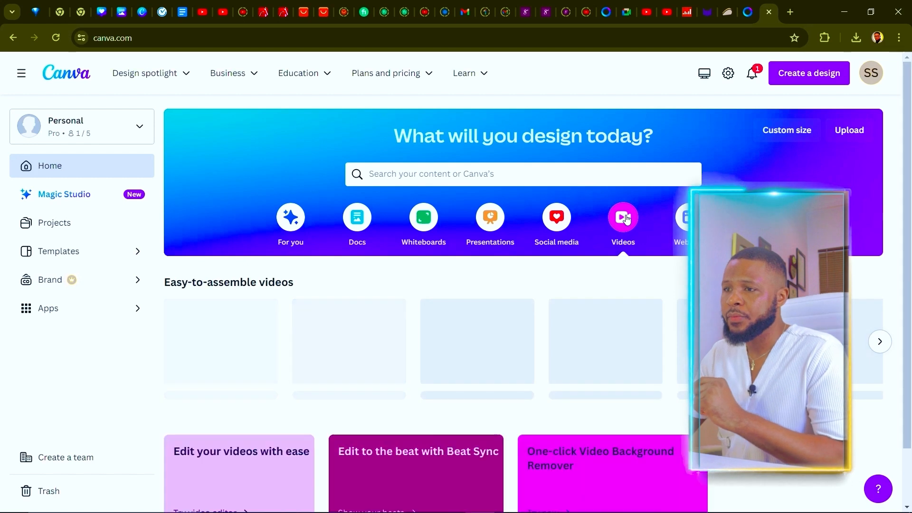
# Start a blank video design and upload the first three images in Downloads: the two scenes with both women and the elderly woman's portrait
pyautogui.moveTo(206, 368)
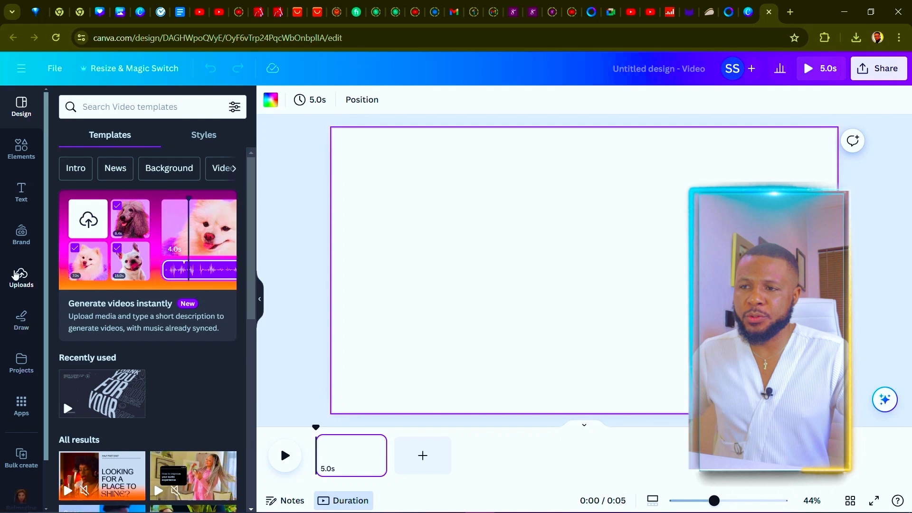
pyautogui.click(19, 275)
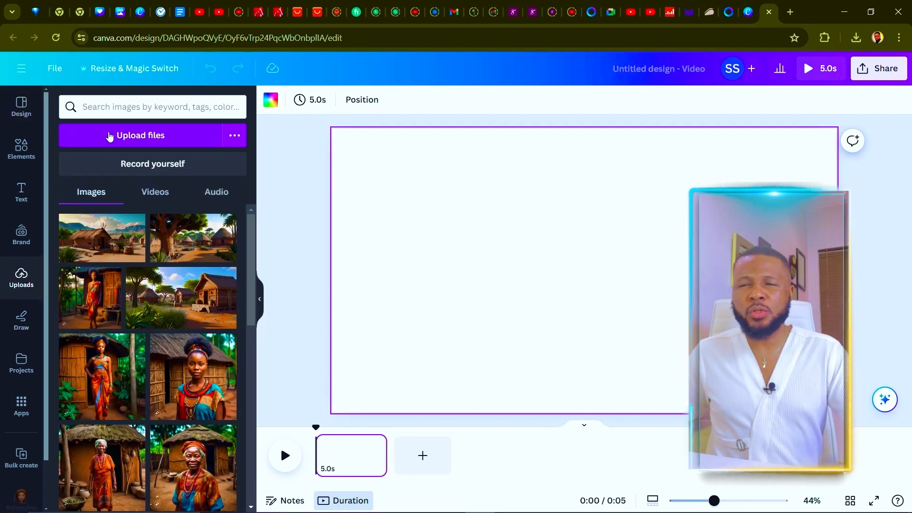
pyautogui.click(109, 137)
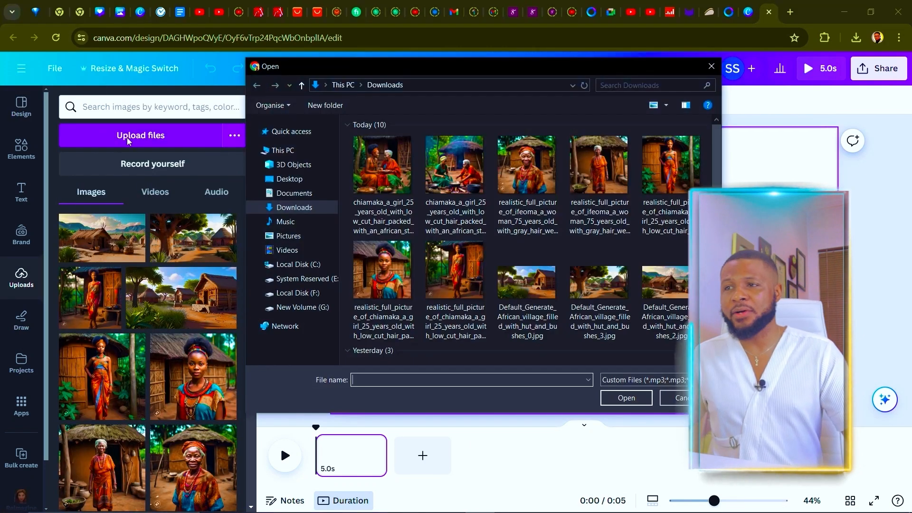
pyautogui.click(390, 172)
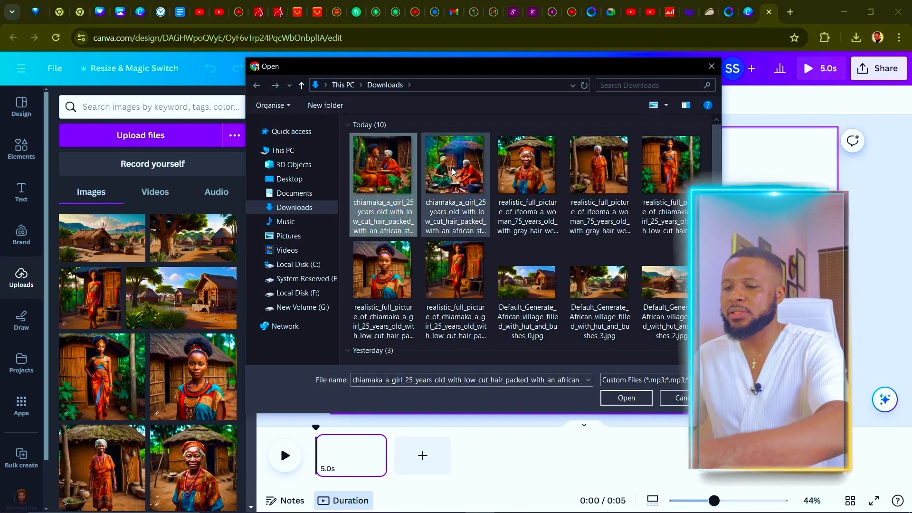
pyautogui.click(481, 167)
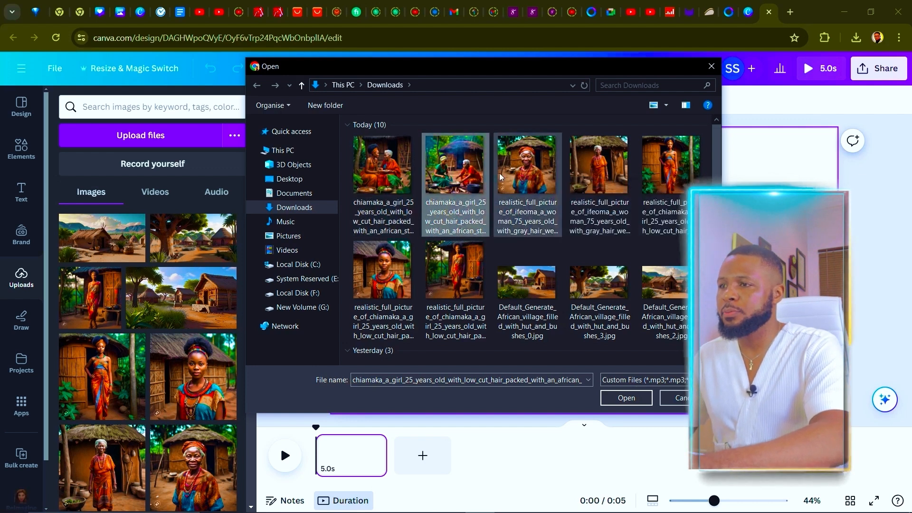
pyautogui.keyDown('ctrl'); pyautogui.click(528, 180); pyautogui.keyUp('ctrl')
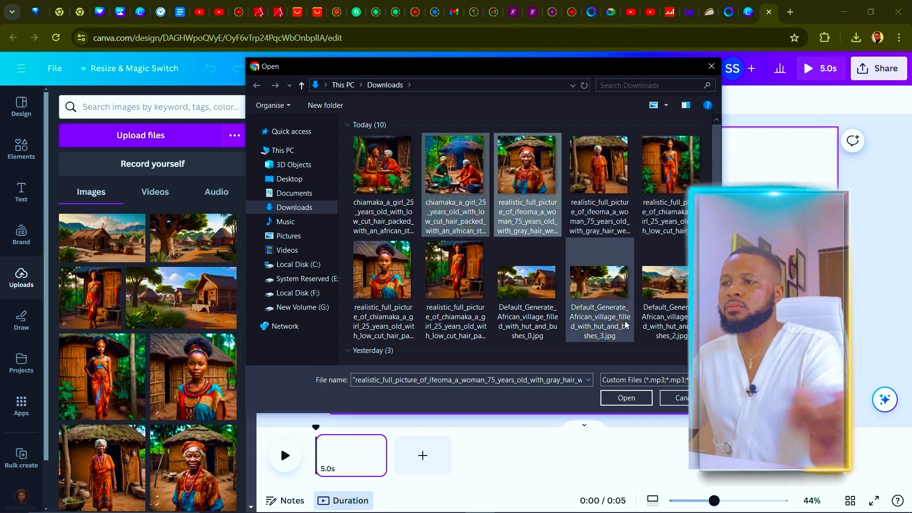
pyautogui.keyDown('shift'); pyautogui.click(386, 167); pyautogui.keyUp('shift')
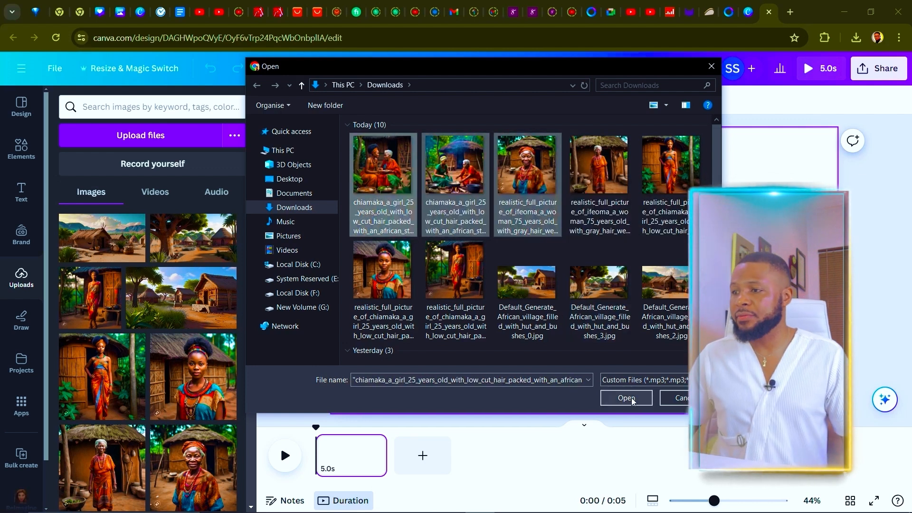
pyautogui.click(627, 398)
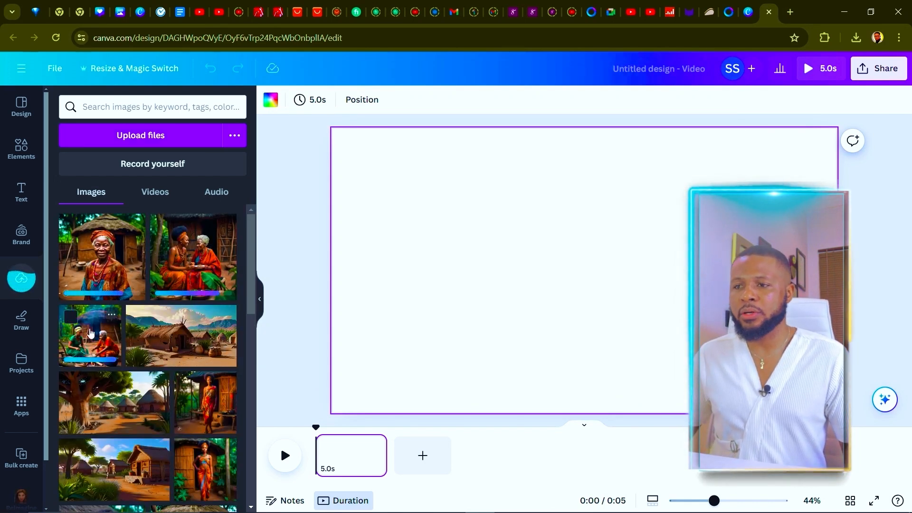
# Place the uploaded image of the two women cooking on the first page, enlarged to full page height and centred
pyautogui.click(91, 332)
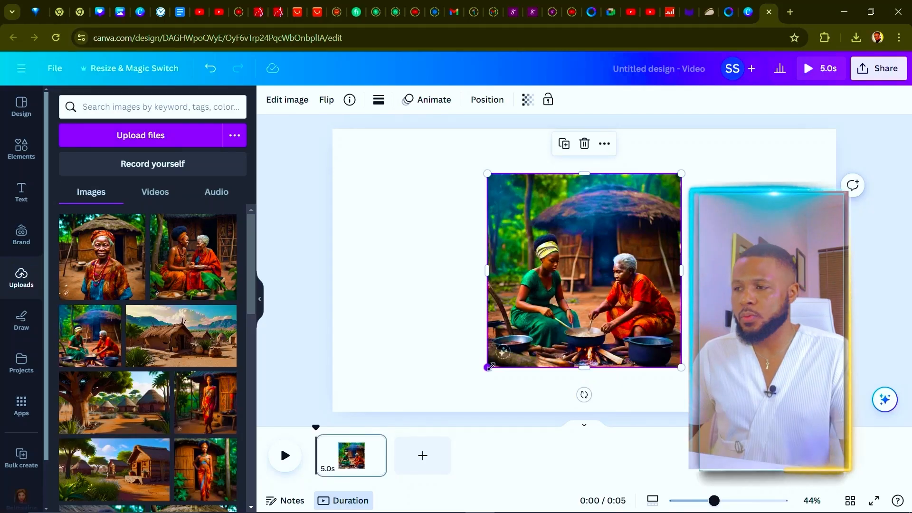
pyautogui.moveTo(489, 366); pyautogui.dragTo(423, 393)
pyautogui.moveTo(681, 169); pyautogui.dragTo(739, 146)
pyautogui.moveTo(596, 228)
pyautogui.mouseDown()
pyautogui.moveTo(609, 232)
pyautogui.moveTo(582, 234)
pyautogui.moveTo(591, 234)
pyautogui.mouseUp()
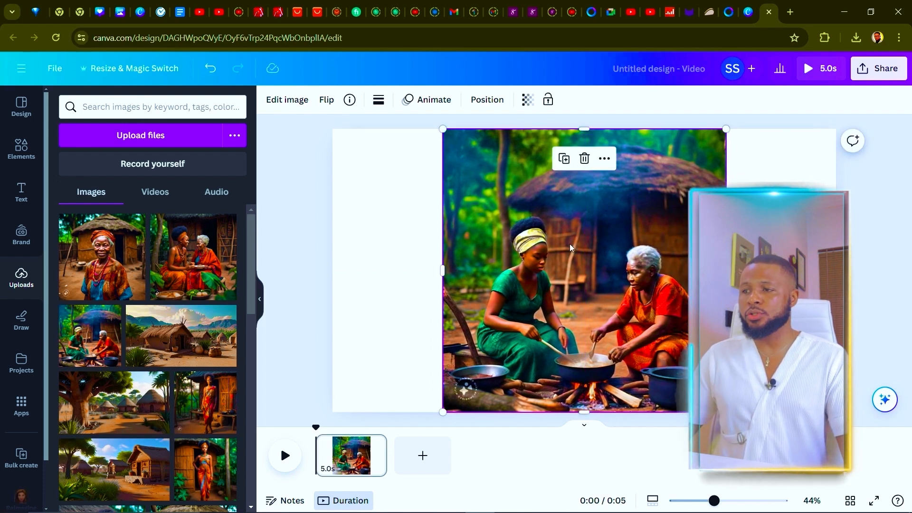
# Add a second page with the image of the two women sitting together, enlarged to full page height and centred
pyautogui.click(422, 457)
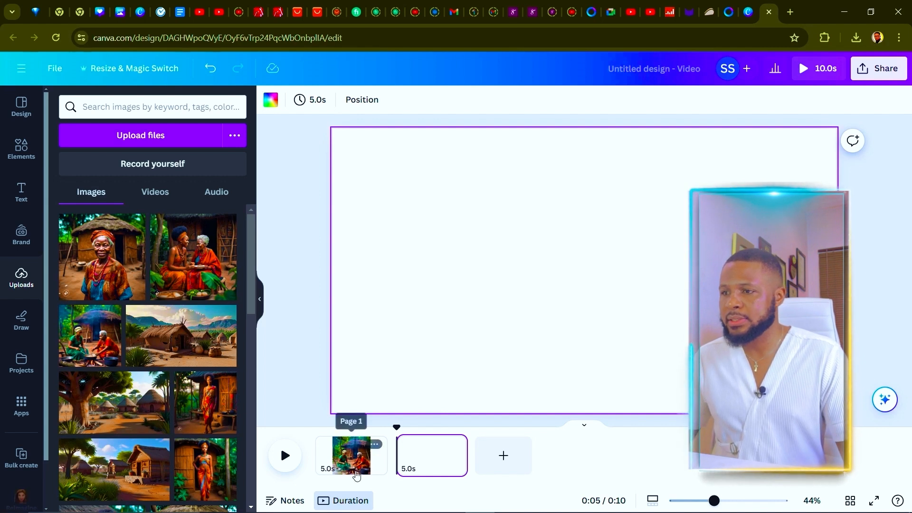
pyautogui.click(189, 264)
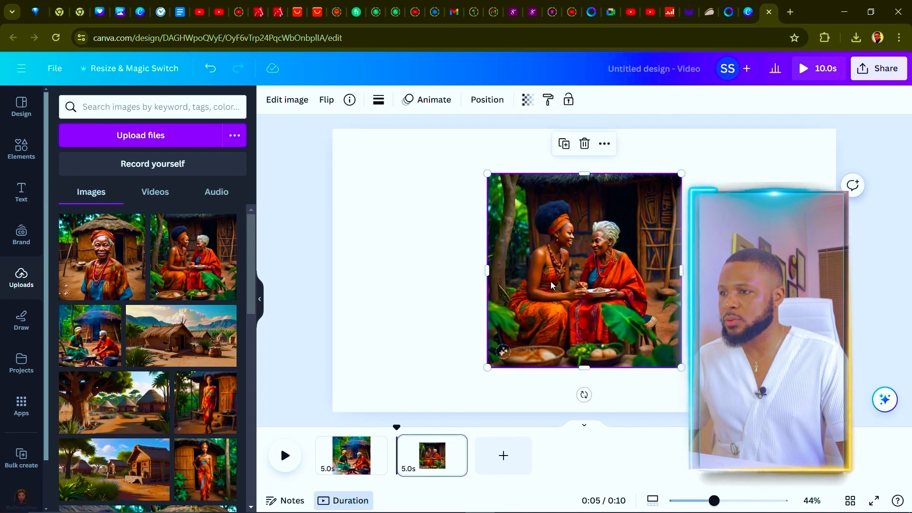
pyautogui.moveTo(488, 366); pyautogui.dragTo(442, 411)
pyautogui.moveTo(680, 174); pyautogui.dragTo(725, 130)
pyautogui.moveTo(657, 217)
pyautogui.mouseDown()
pyautogui.moveTo(665, 217)
pyautogui.moveTo(649, 215)
pyautogui.moveTo(658, 217)
pyautogui.mouseUp()
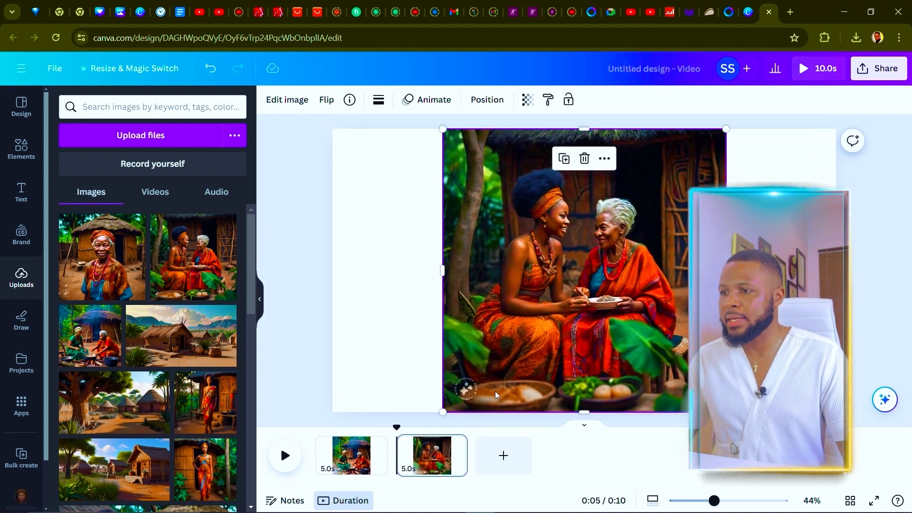
# Add a third page with the elderly woman's portrait, enlarged to full page height and centred
pyautogui.click(504, 457)
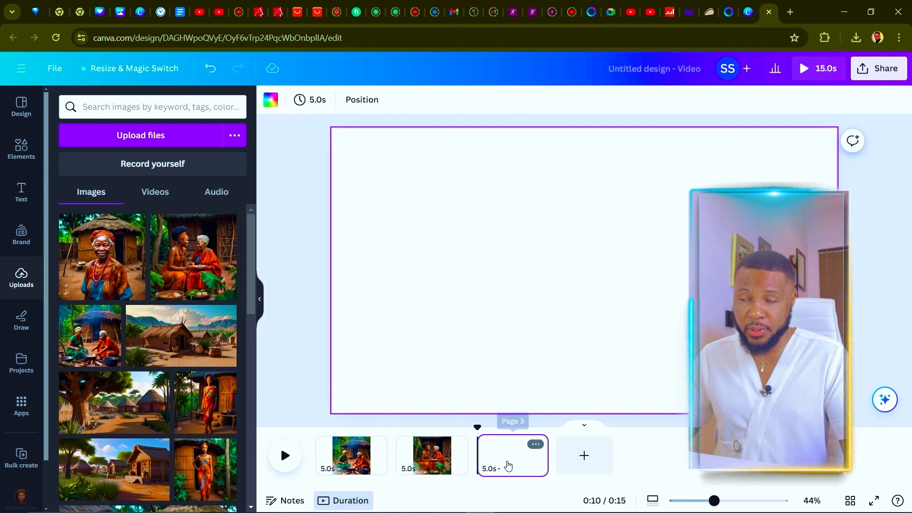
pyautogui.click(108, 271)
pyautogui.moveTo(490, 367); pyautogui.dragTo(443, 411)
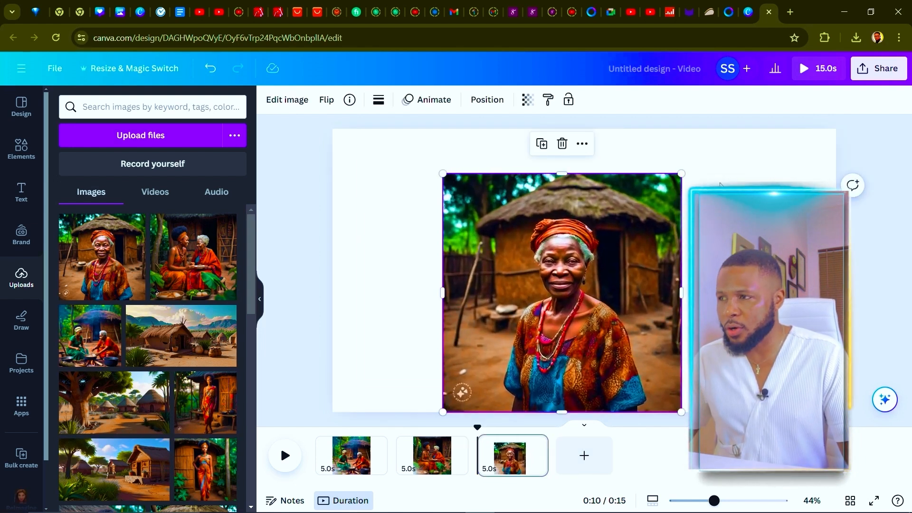
pyautogui.moveTo(684, 170); pyautogui.dragTo(726, 129)
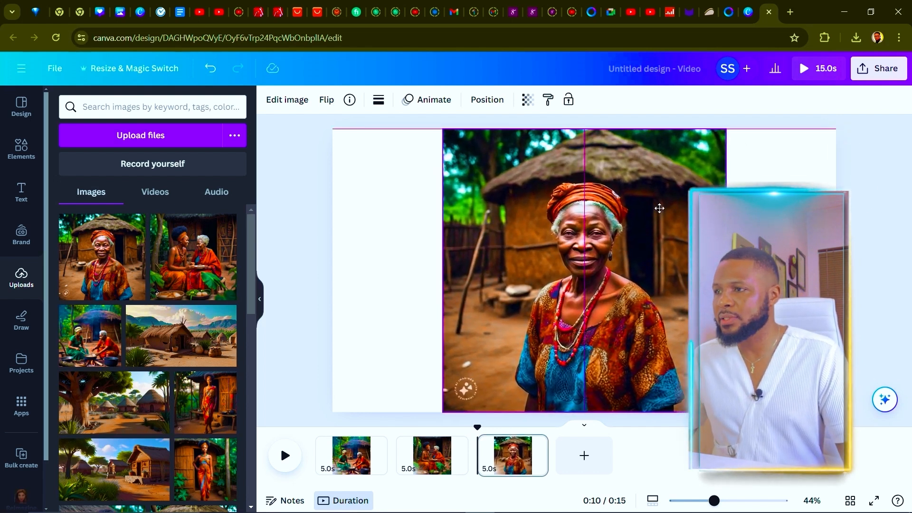
# Generate Magic Expand results at Whole Page size for the cooking image on the first page
pyautogui.click(342, 463)
pyautogui.click(586, 240)
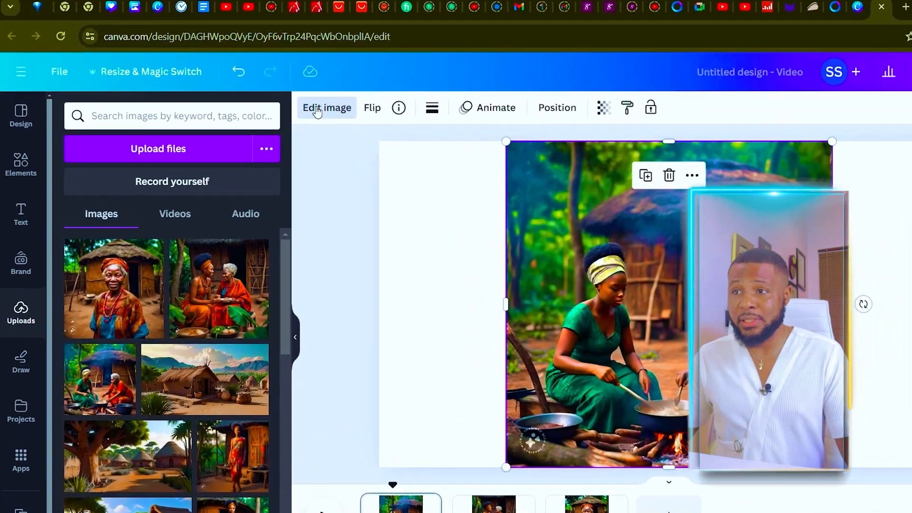
pyautogui.click(288, 103)
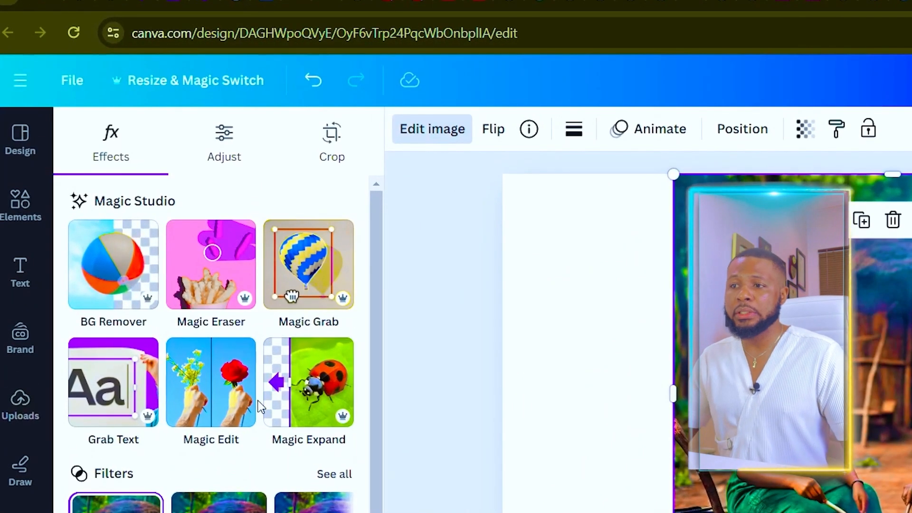
pyautogui.click(310, 393)
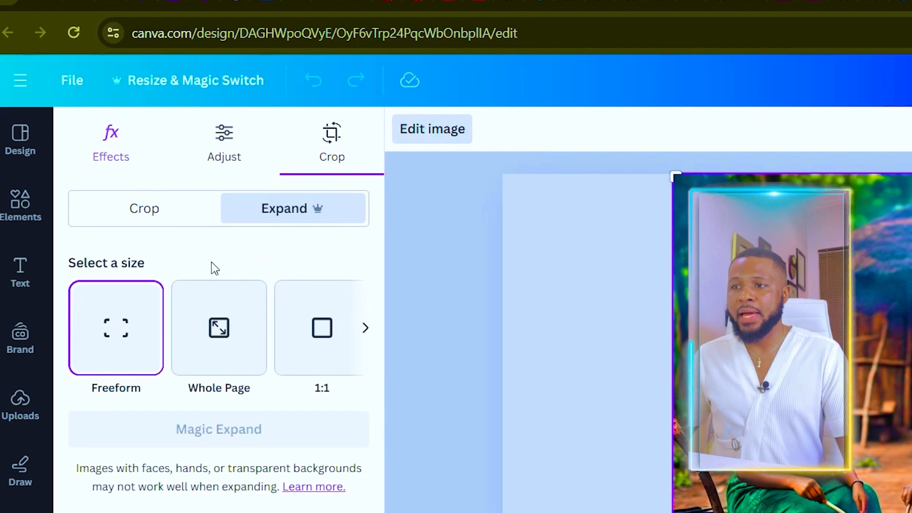
pyautogui.click(219, 345)
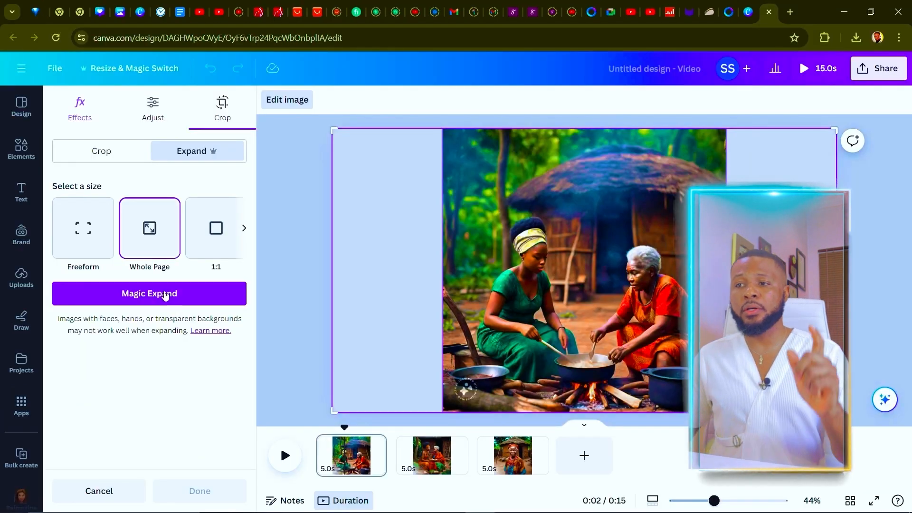
pyautogui.click(164, 294)
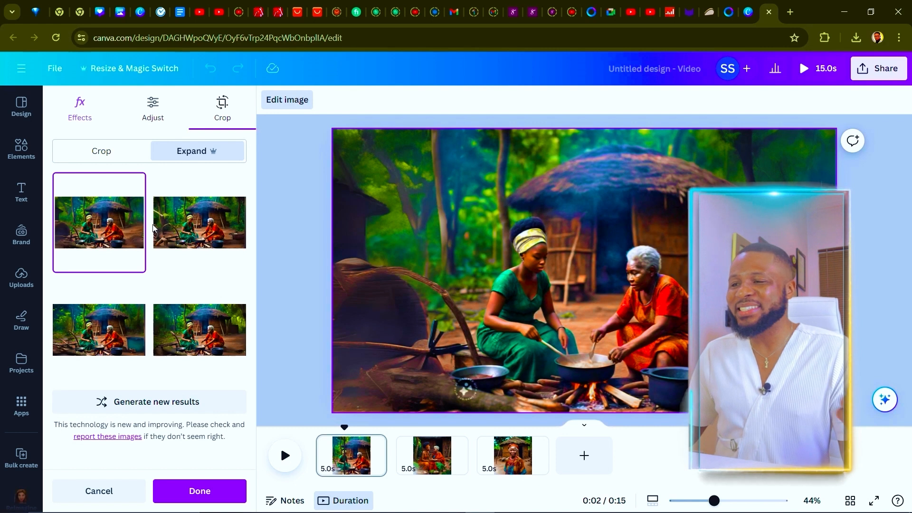
# Compare the four expanded versions of the cooking image and apply the third one
pyautogui.click(189, 218)
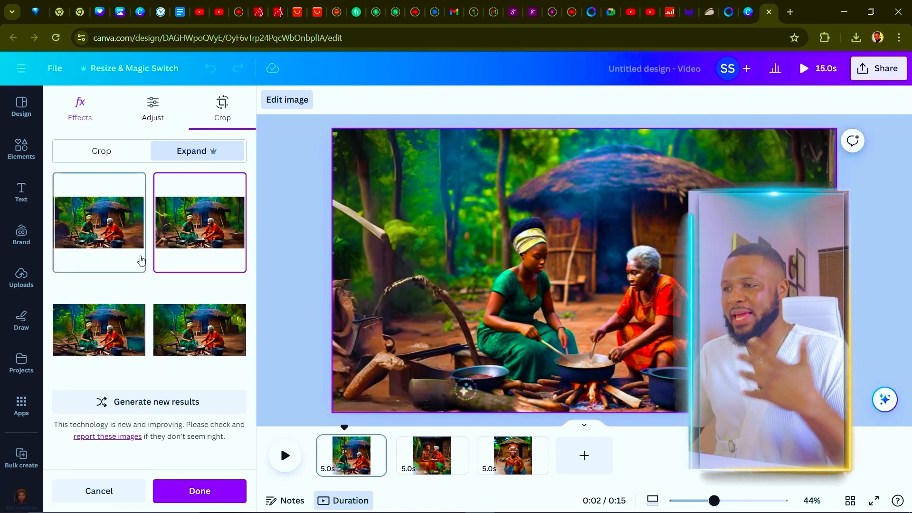
pyautogui.click(98, 331)
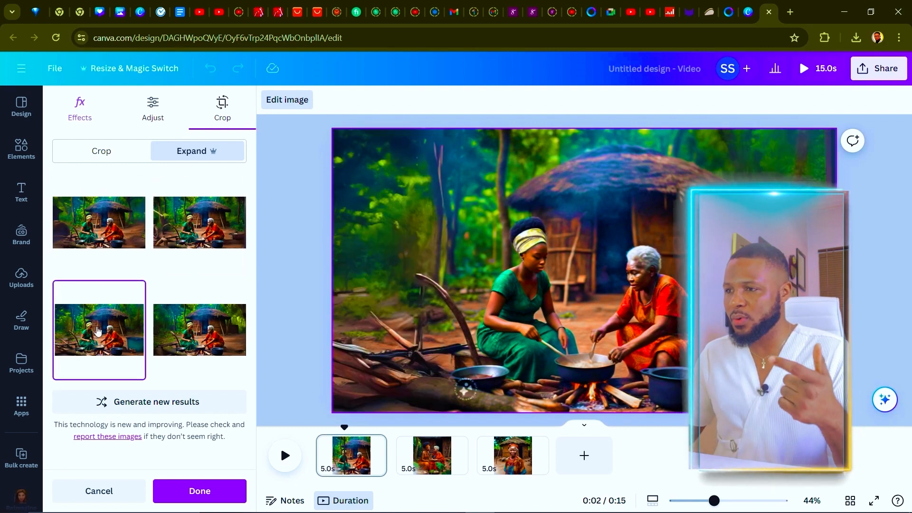
pyautogui.click(194, 331)
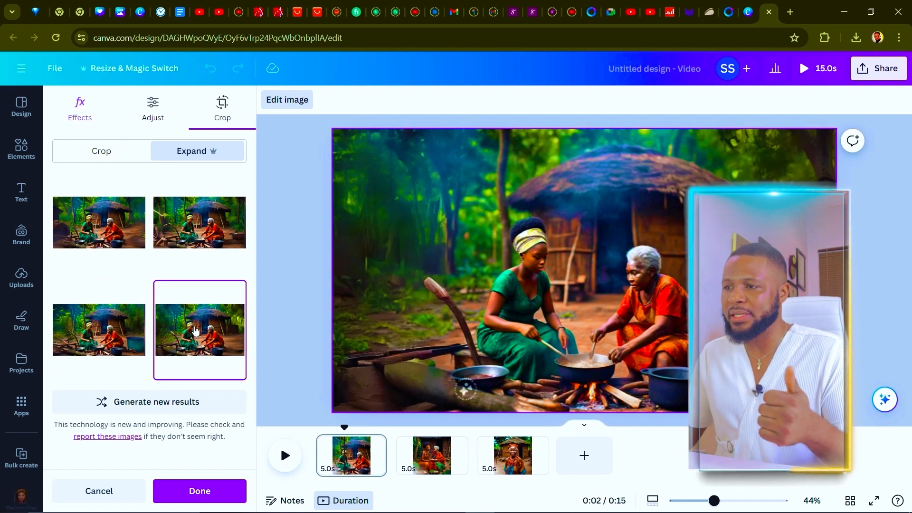
pyautogui.click(99, 222)
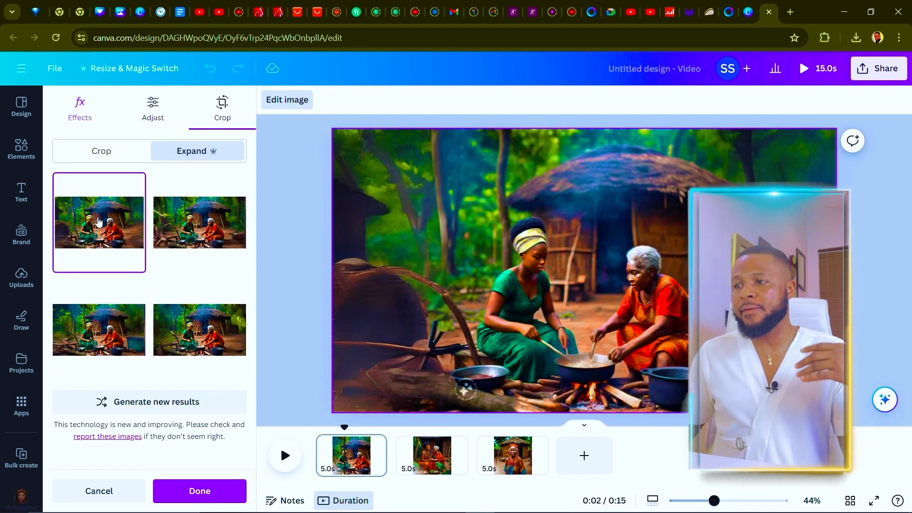
pyautogui.click(98, 337)
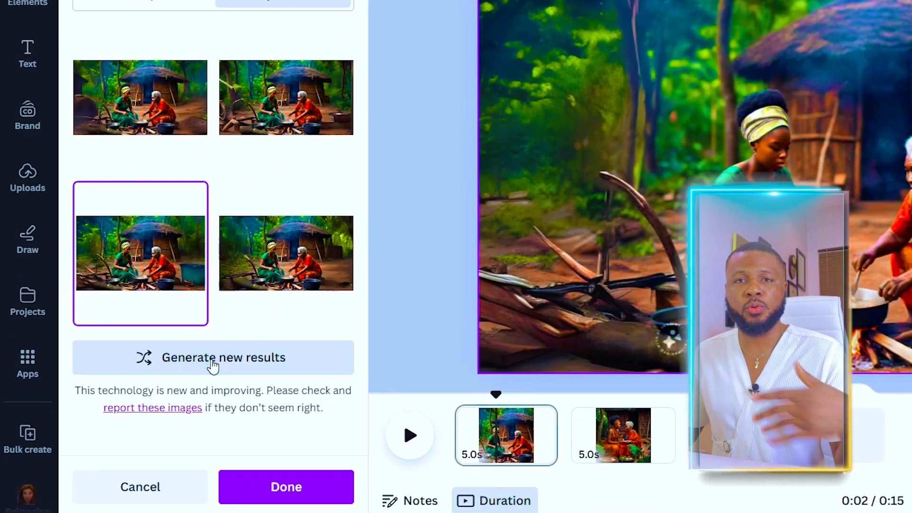
pyautogui.click(295, 491)
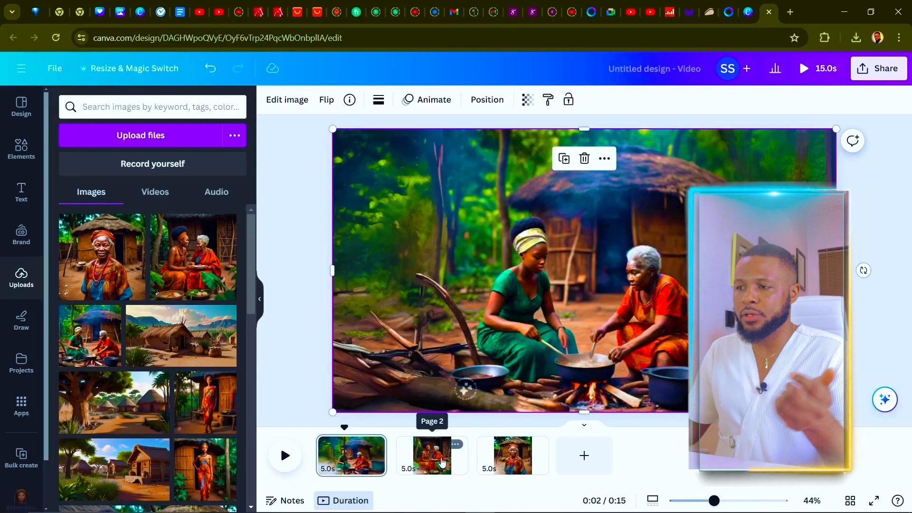
# Generate Magic Expand results at Whole Page size for the image of the two seated women on the second page
pyautogui.click(445, 443)
pyautogui.click(467, 273)
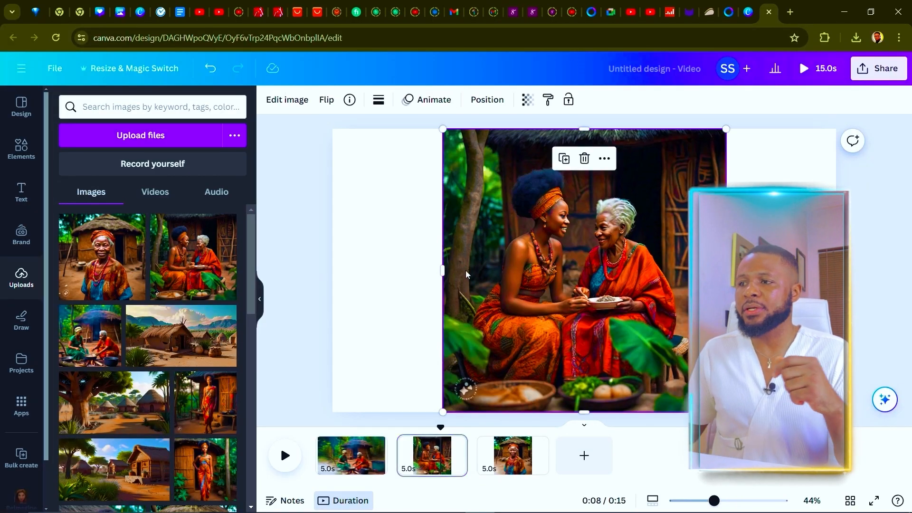
pyautogui.click(289, 107)
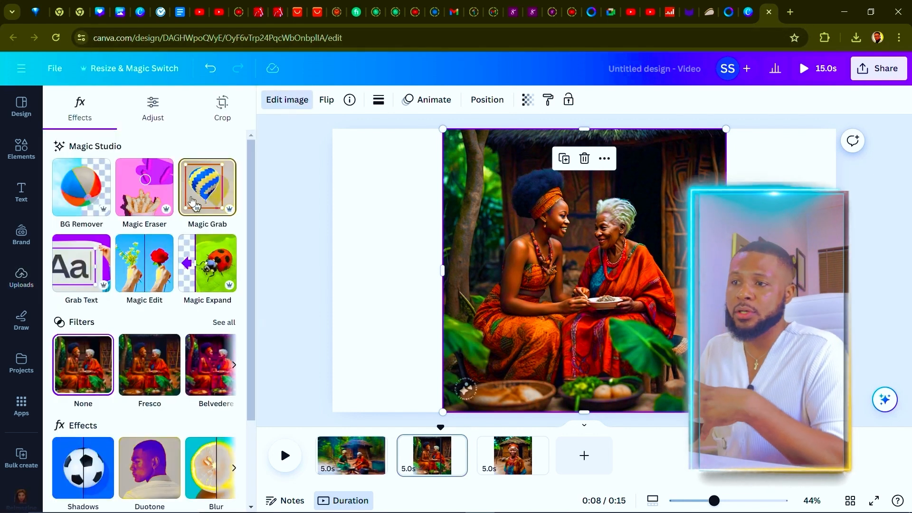
pyautogui.click(204, 275)
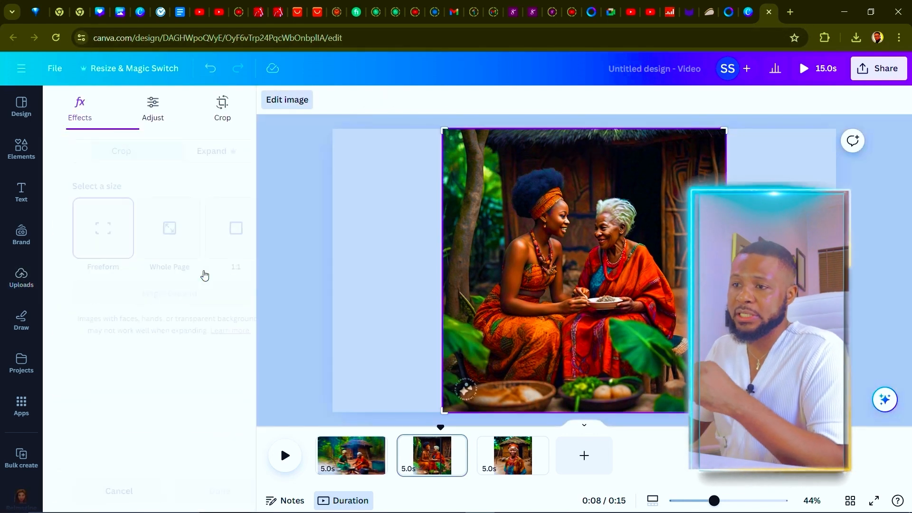
pyautogui.click(156, 230)
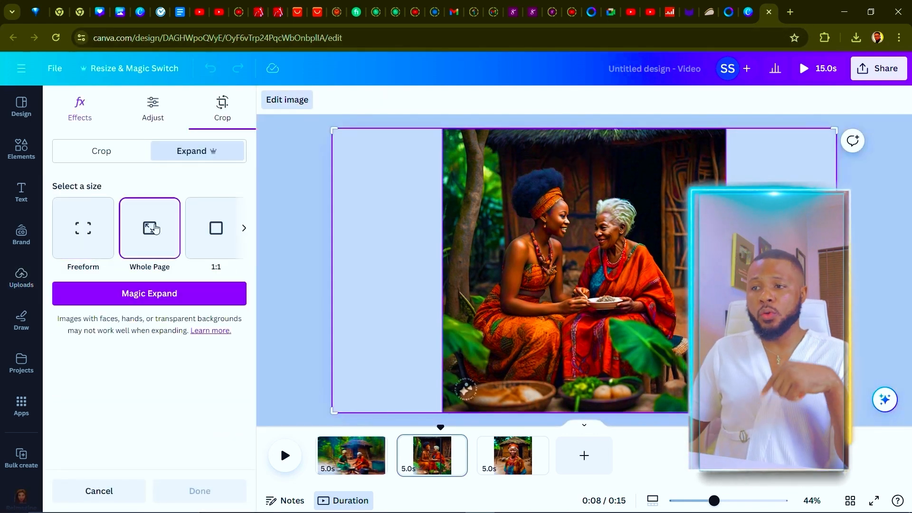
pyautogui.click(149, 299)
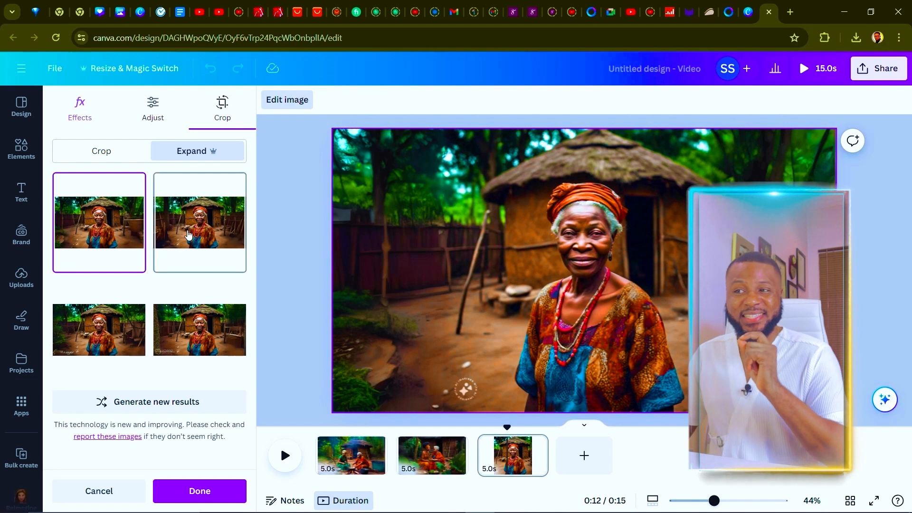
# Compare the four expanded versions of the elderly woman's portrait on the third page and apply the second one
pyautogui.click(188, 234)
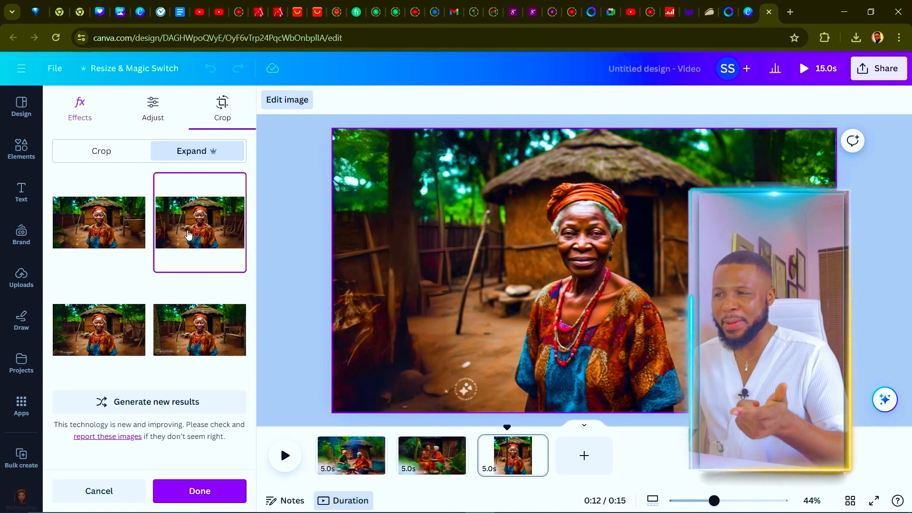
pyautogui.click(138, 238)
pyautogui.click(159, 252)
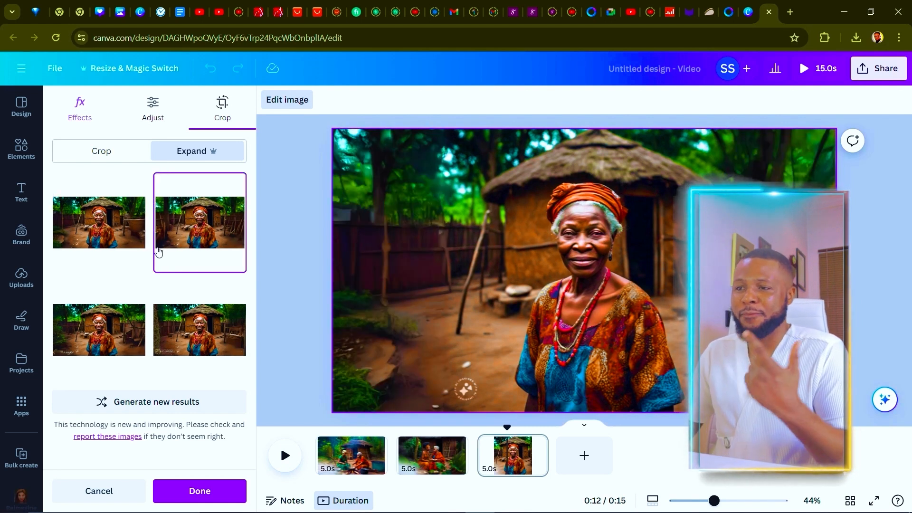
pyautogui.click(110, 334)
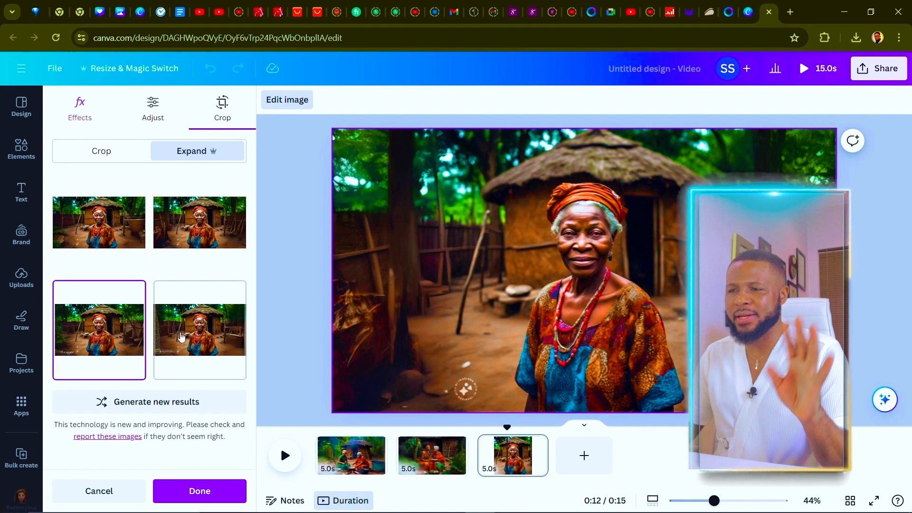
pyautogui.click(189, 337)
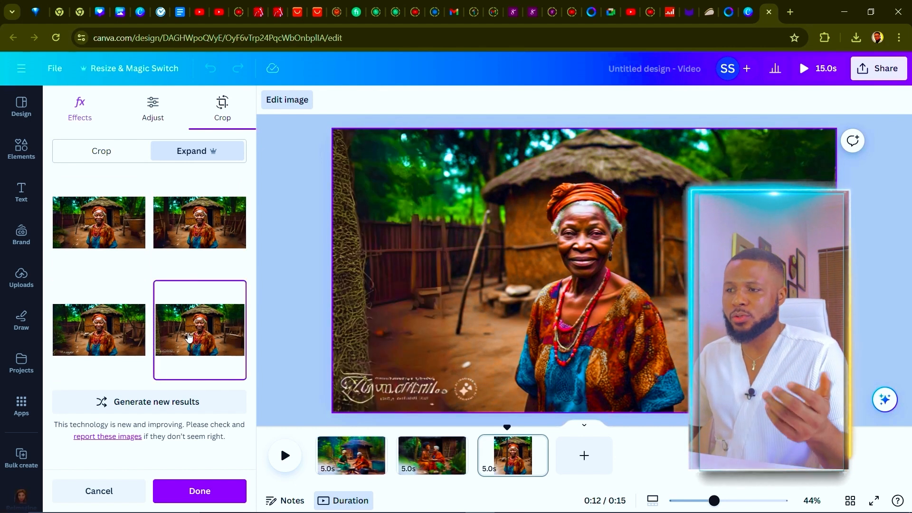
pyautogui.click(198, 232)
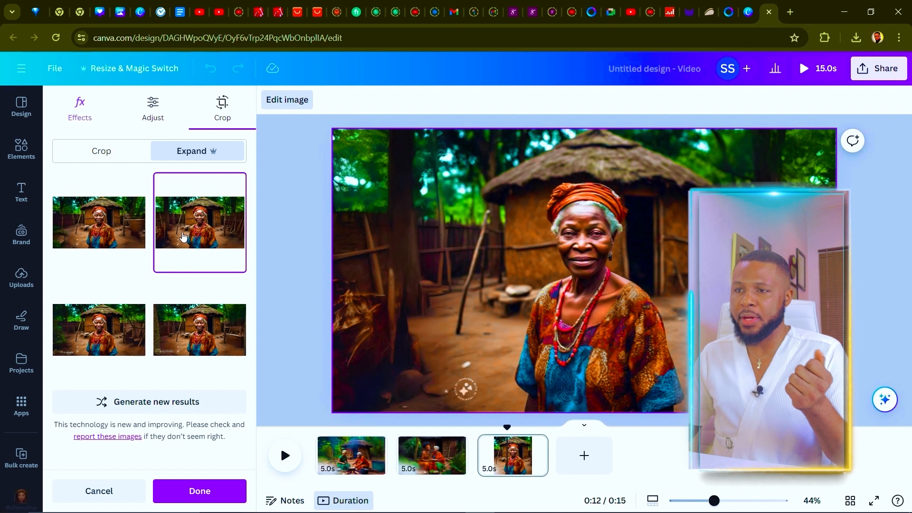
pyautogui.click(88, 231)
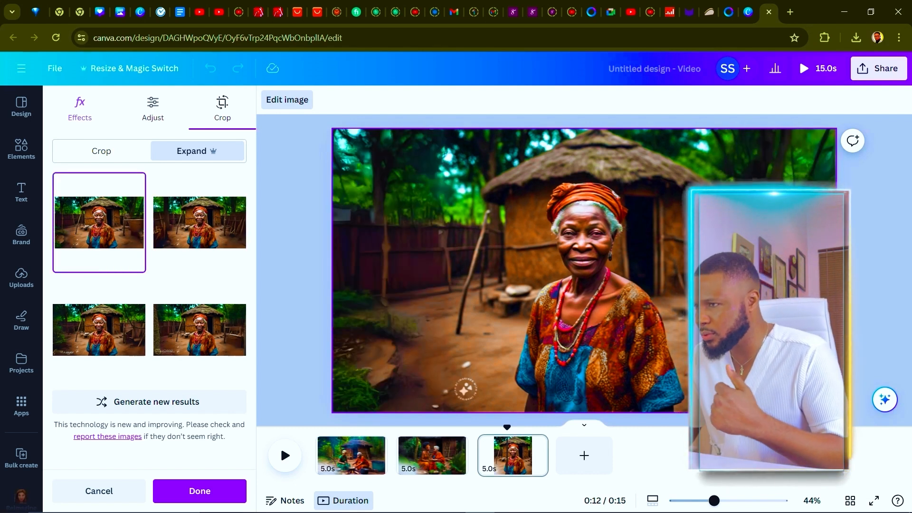
pyautogui.click(173, 241)
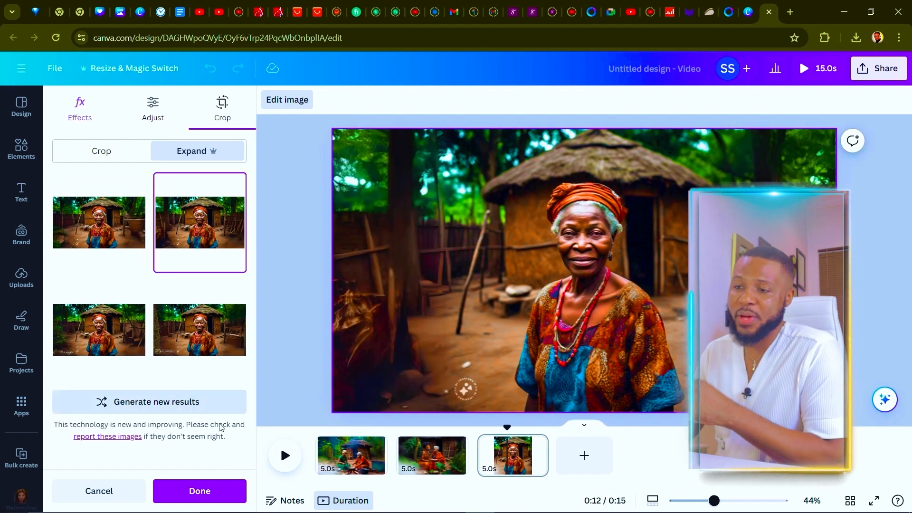
pyautogui.click(214, 496)
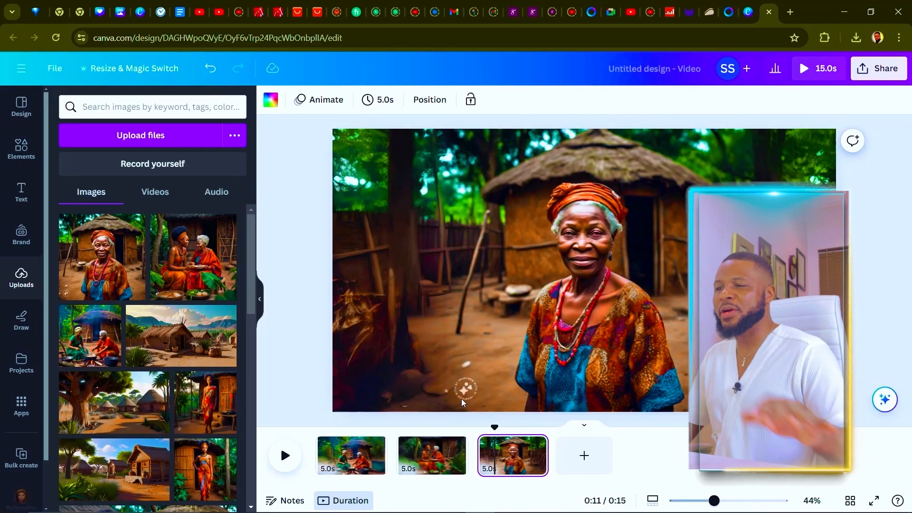
# Erase the round watermark from the elderly woman's portrait with the Magic Eraser brush at size 31
pyautogui.click(502, 275)
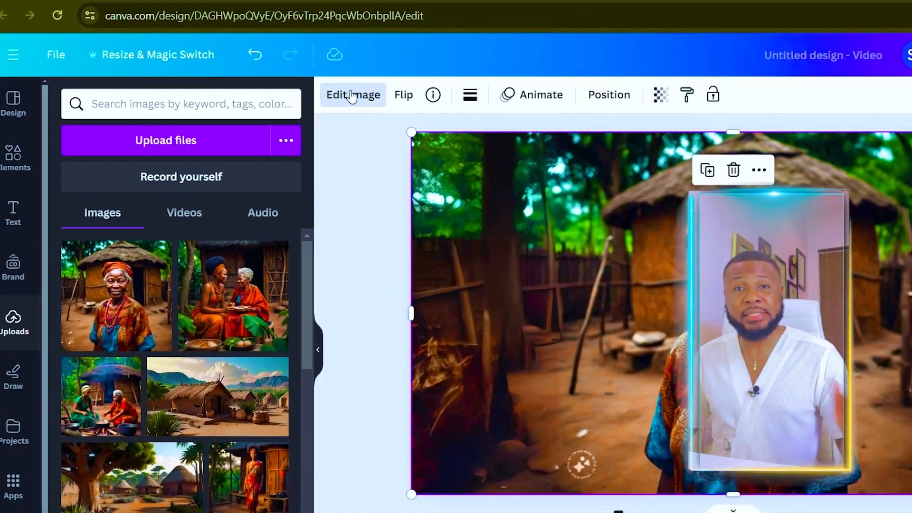
pyautogui.click(286, 100)
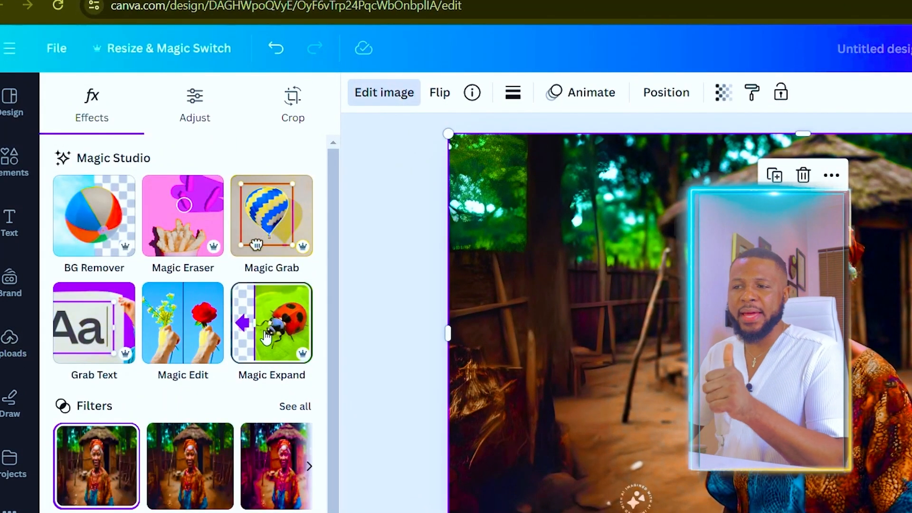
pyautogui.click(178, 215)
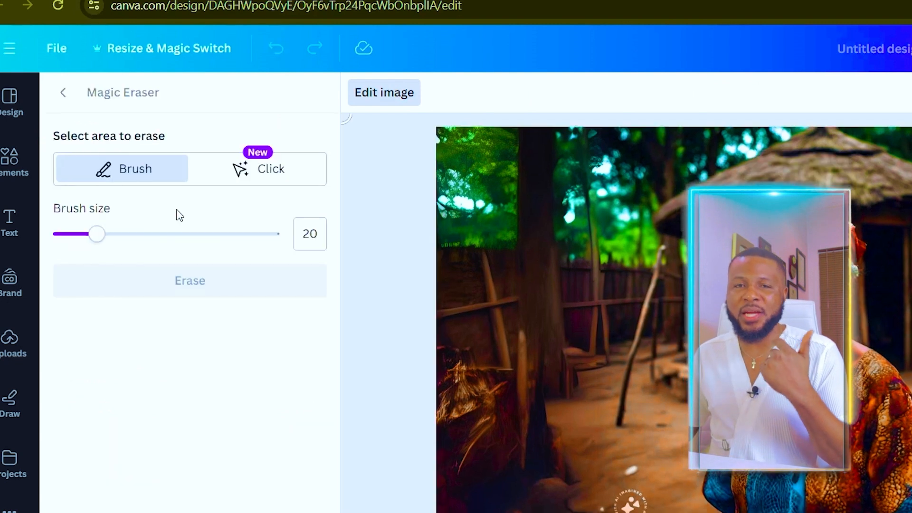
pyautogui.moveTo(99, 246); pyautogui.dragTo(116, 242)
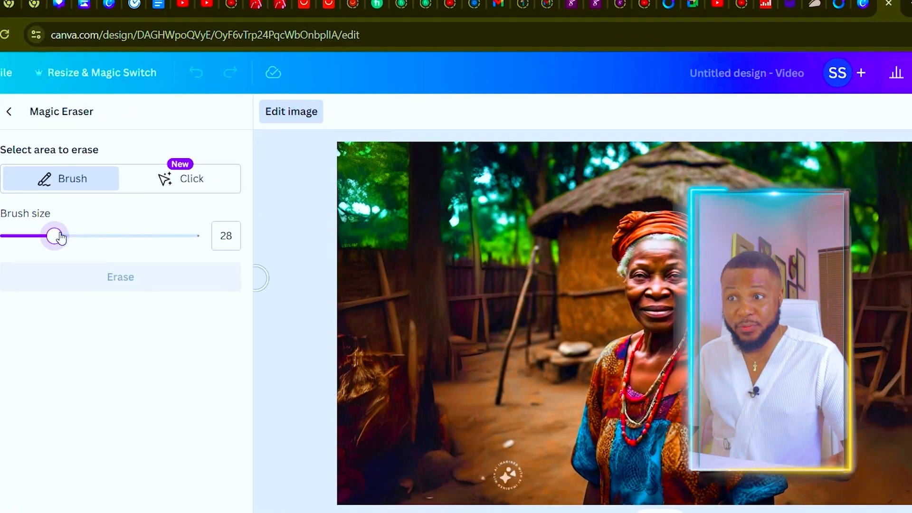
pyautogui.moveTo(117, 234); pyautogui.dragTo(106, 235)
pyautogui.moveTo(46, 237); pyautogui.dragTo(61, 237)
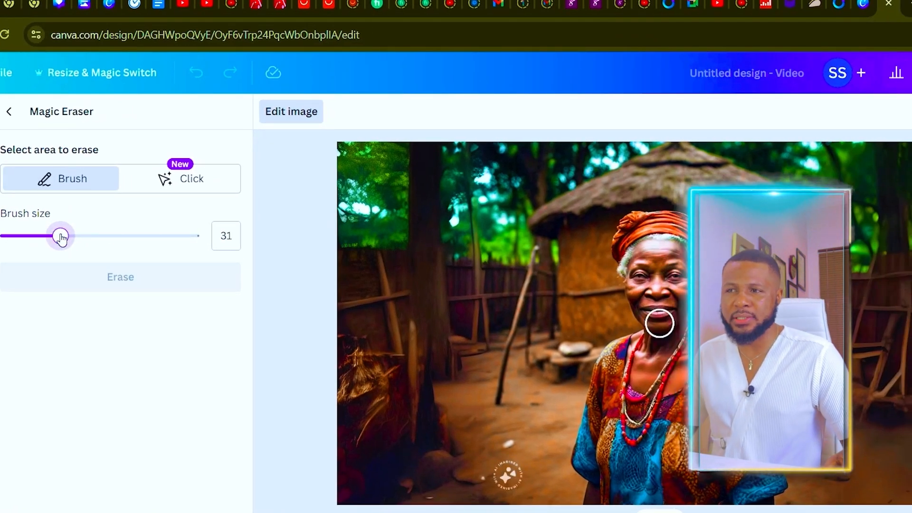
pyautogui.moveTo(506, 473); pyautogui.dragTo(508, 474)
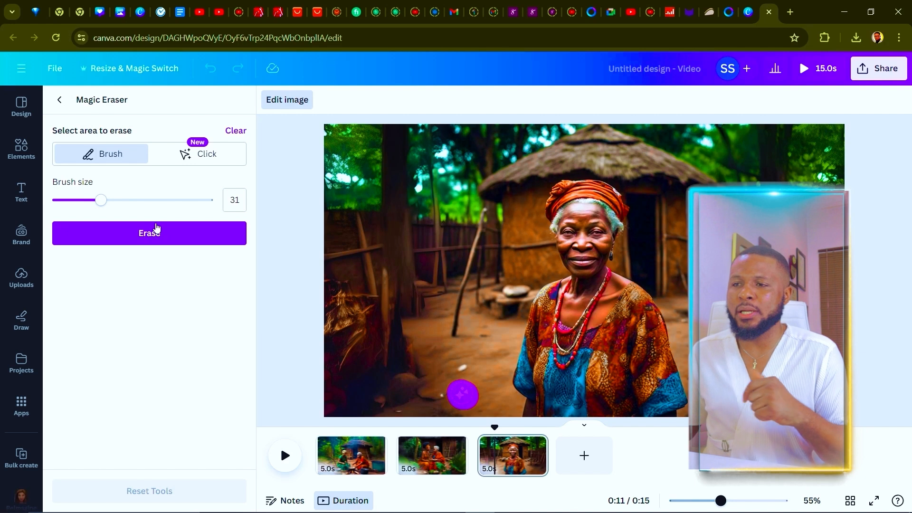
pyautogui.click(158, 236)
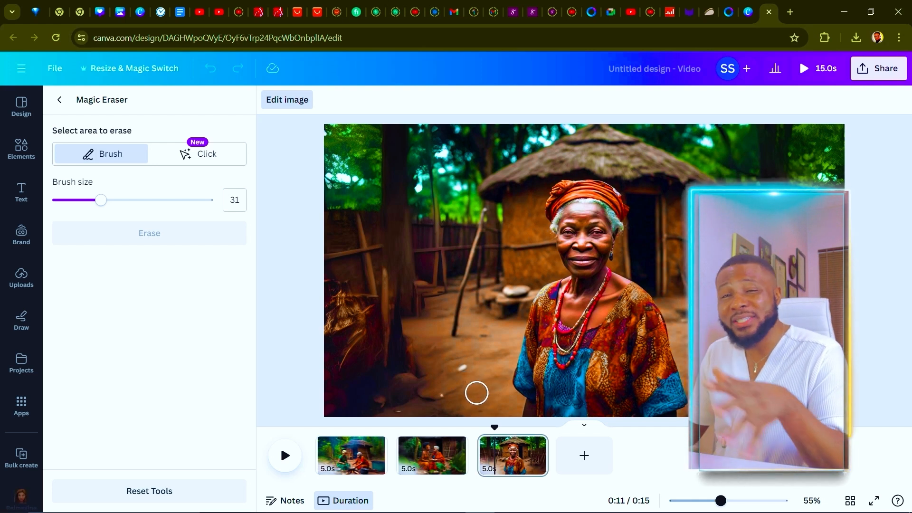
# Erase the round watermark from the image of the two seated women on the second page with Magic Eraser at brush size 36
pyautogui.click(416, 462)
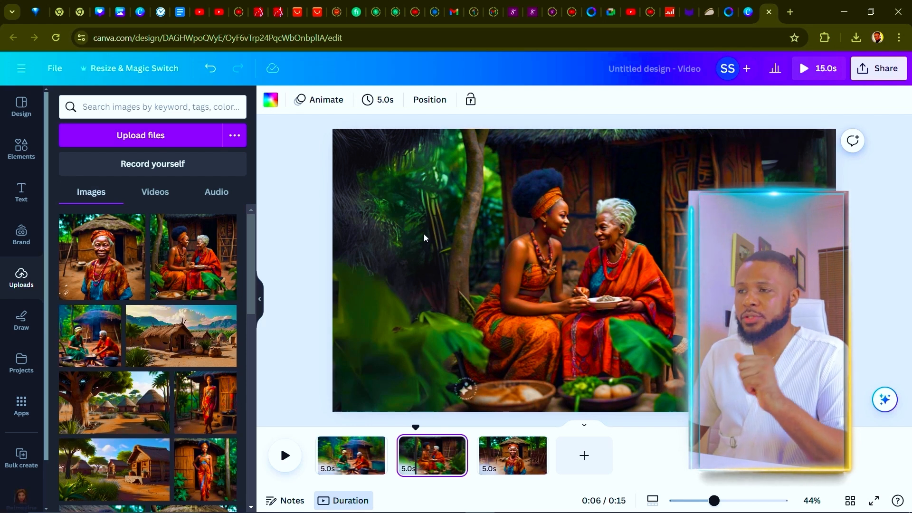
pyautogui.click(465, 262)
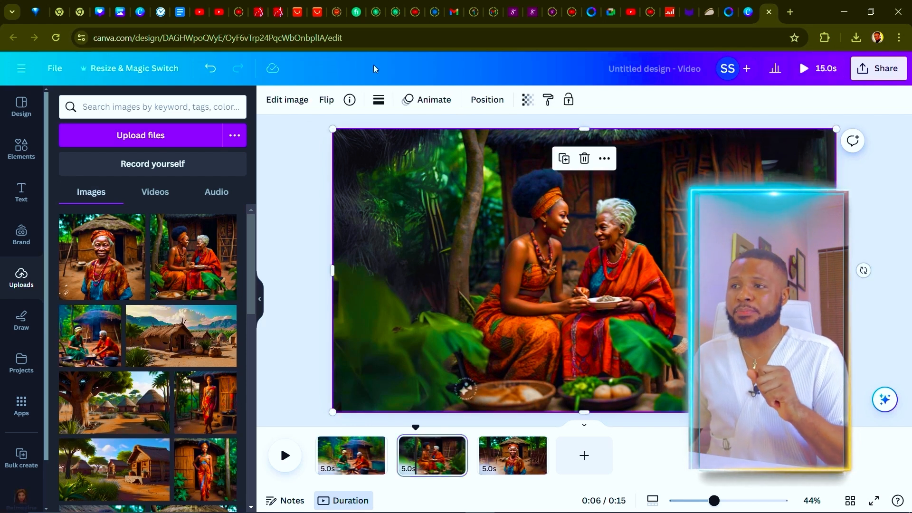
pyautogui.click(288, 101)
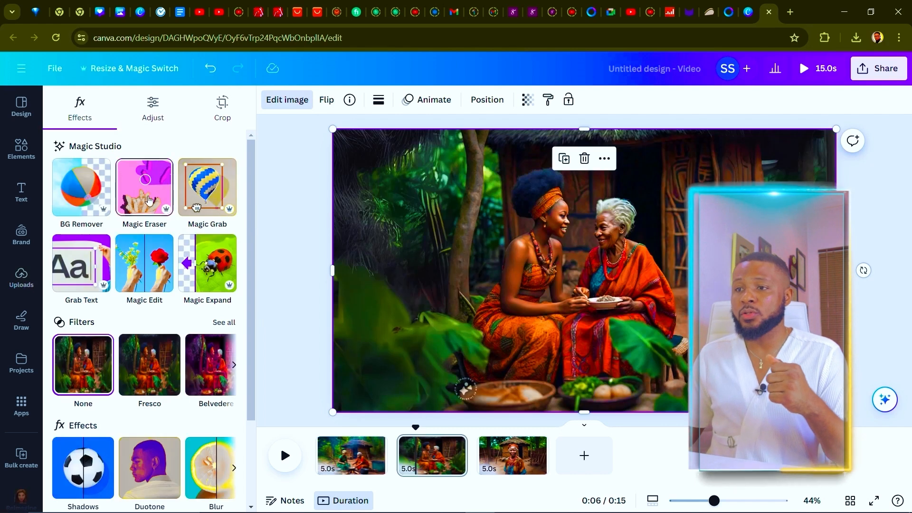
pyautogui.click(149, 199)
pyautogui.moveTo(80, 202); pyautogui.dragTo(110, 201)
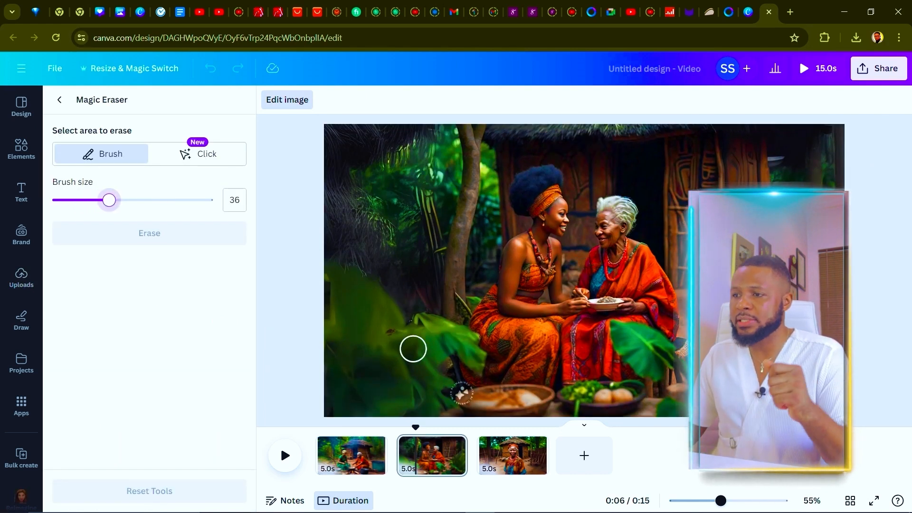
pyautogui.moveTo(462, 391); pyautogui.dragTo(462, 392)
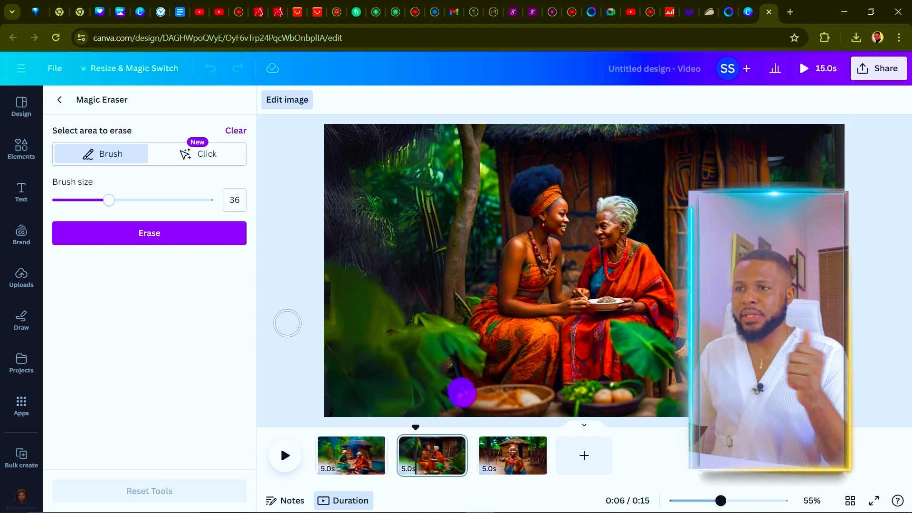
pyautogui.click(147, 235)
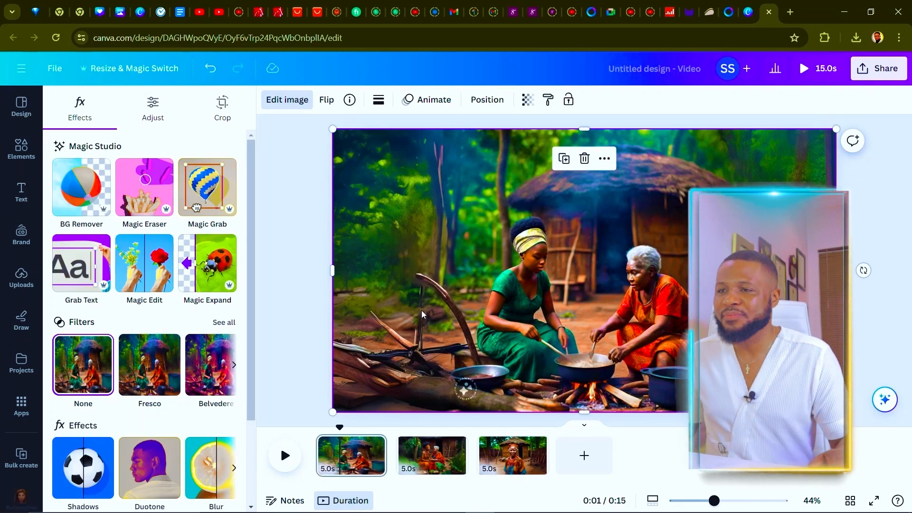
# Erase the watermark from the first page's cooking image with Magic Eraser at brush size 38, and review the other two pages
pyautogui.click(145, 197)
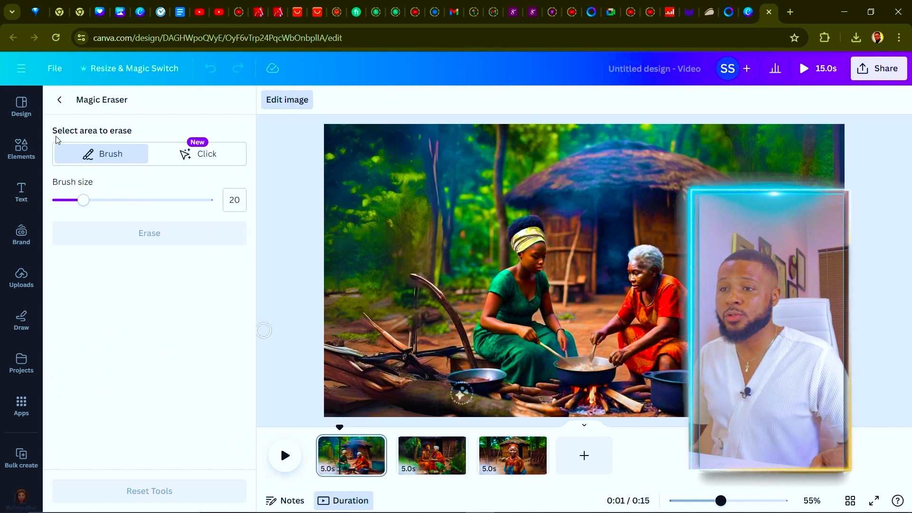
pyautogui.moveTo(83, 200); pyautogui.dragTo(104, 200)
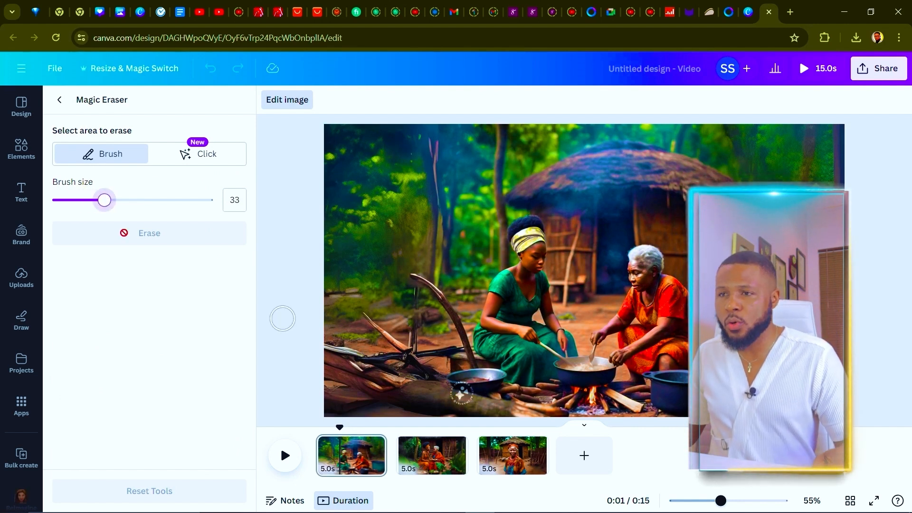
pyautogui.moveTo(105, 203); pyautogui.dragTo(116, 202)
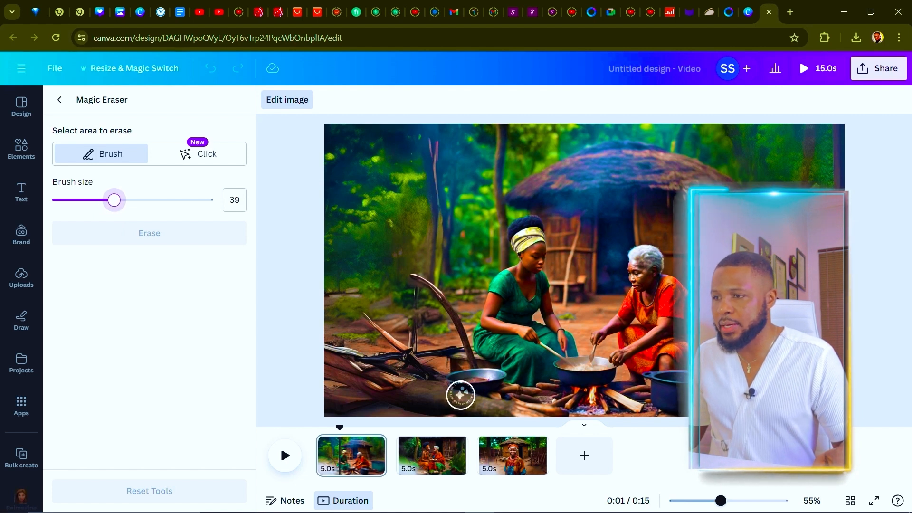
pyautogui.moveTo(114, 200); pyautogui.dragTo(112, 200)
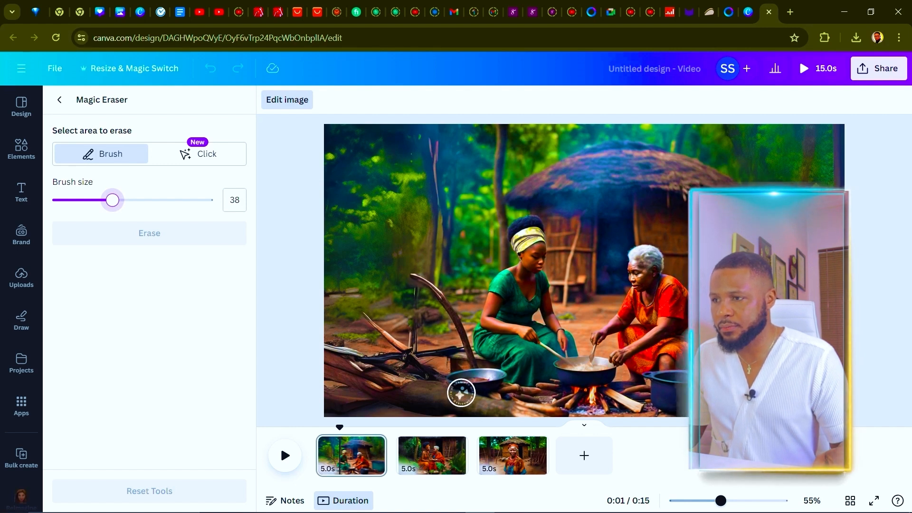
pyautogui.click(460, 392)
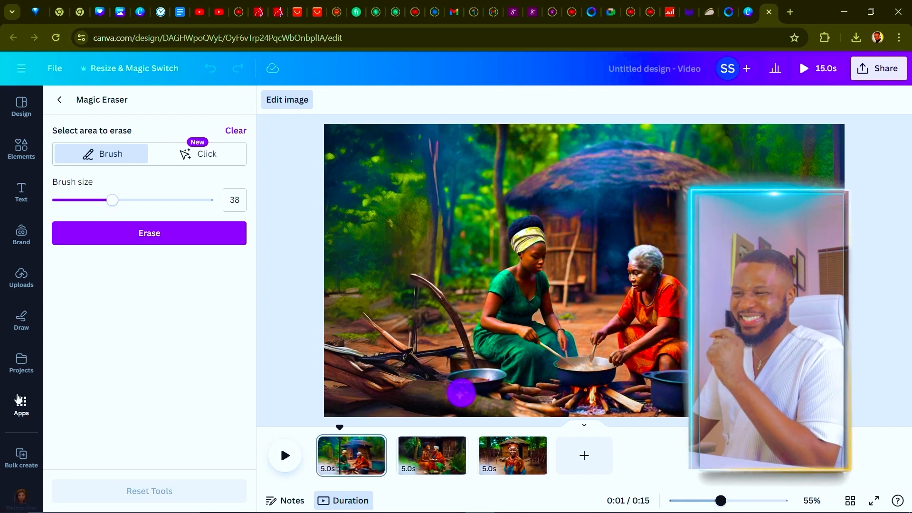
pyautogui.click(151, 233)
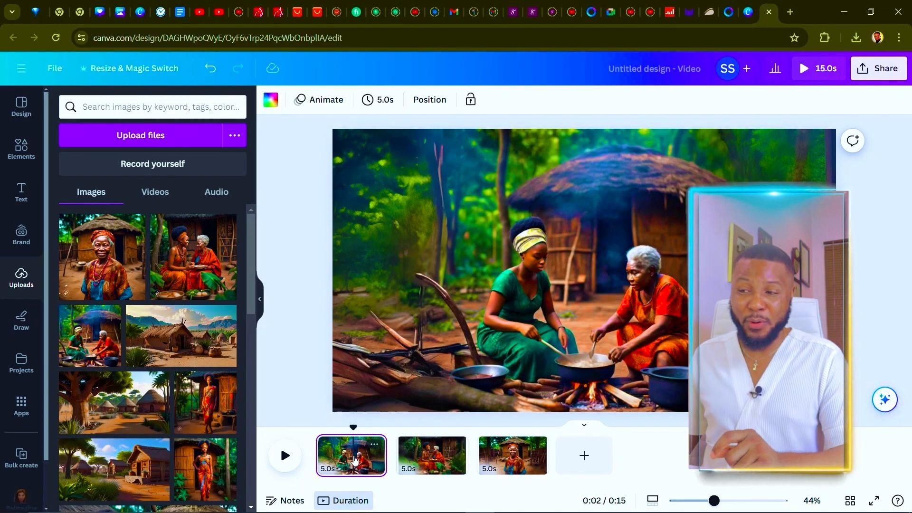
pyautogui.click(432, 455)
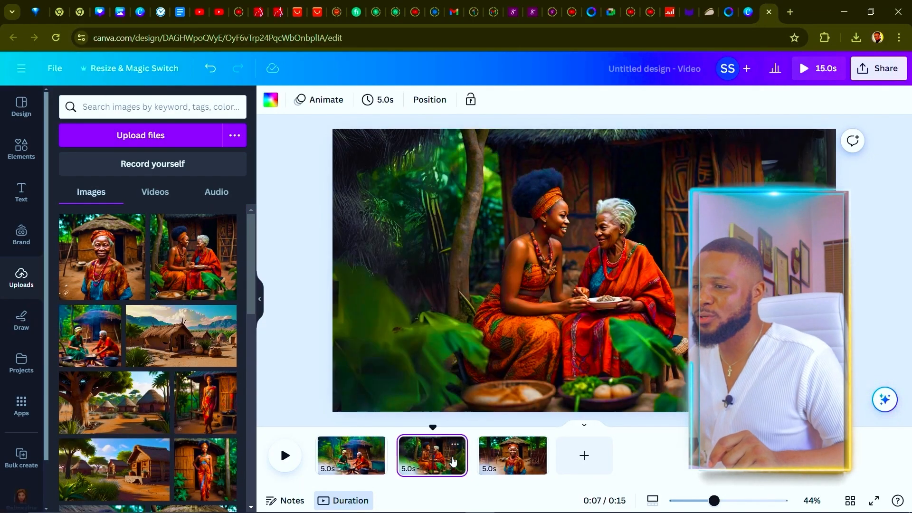
pyautogui.click(503, 462)
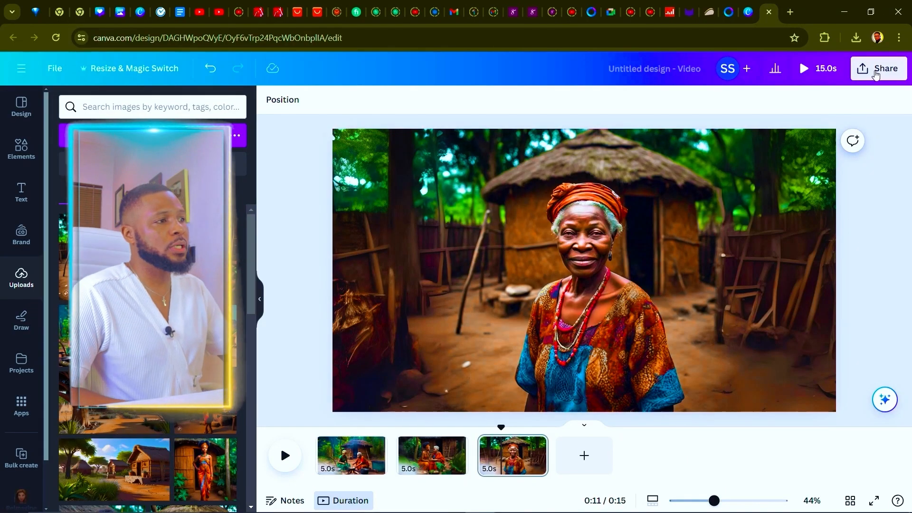
# Open the design's download settings and set the file type to PNG
pyautogui.click(876, 74)
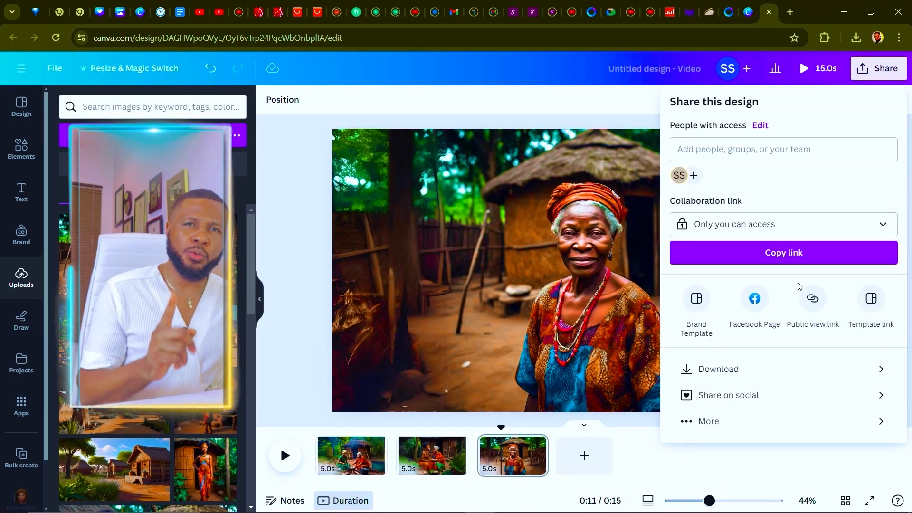
pyautogui.click(778, 369)
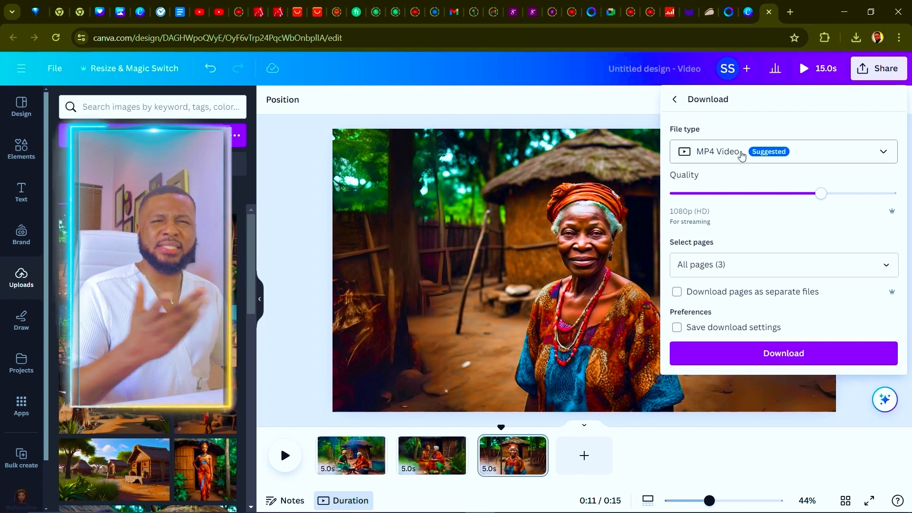
pyautogui.click(759, 147)
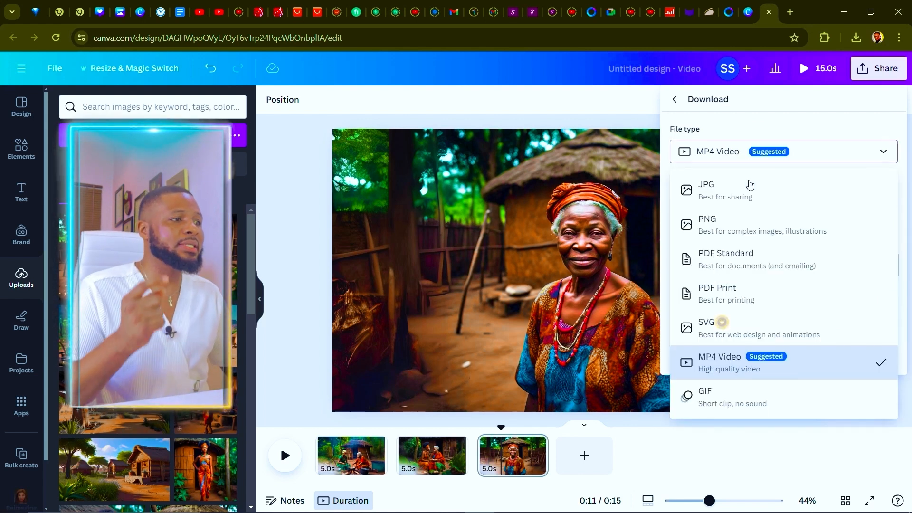
pyautogui.click(704, 228)
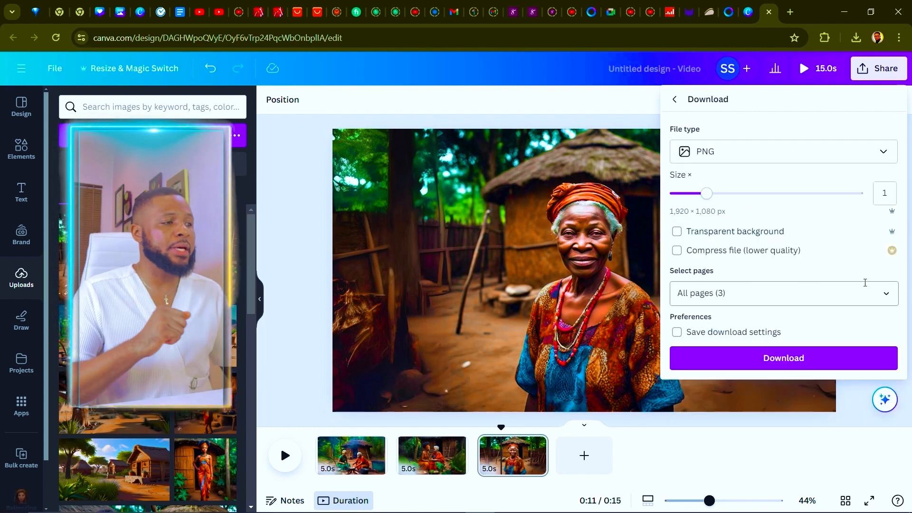
# Restrict the PNG download to Page 1 only
pyautogui.click(887, 293)
pyautogui.click(883, 297)
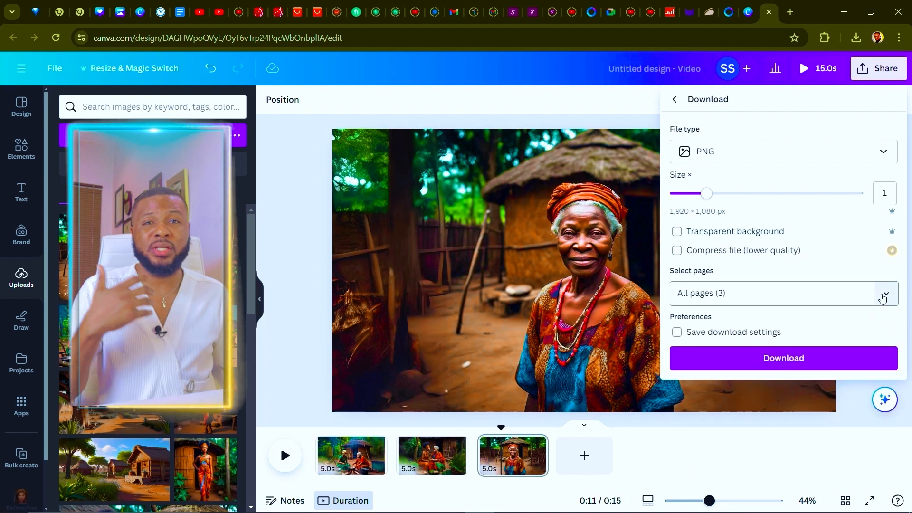
pyautogui.click(883, 298)
pyautogui.click(877, 328)
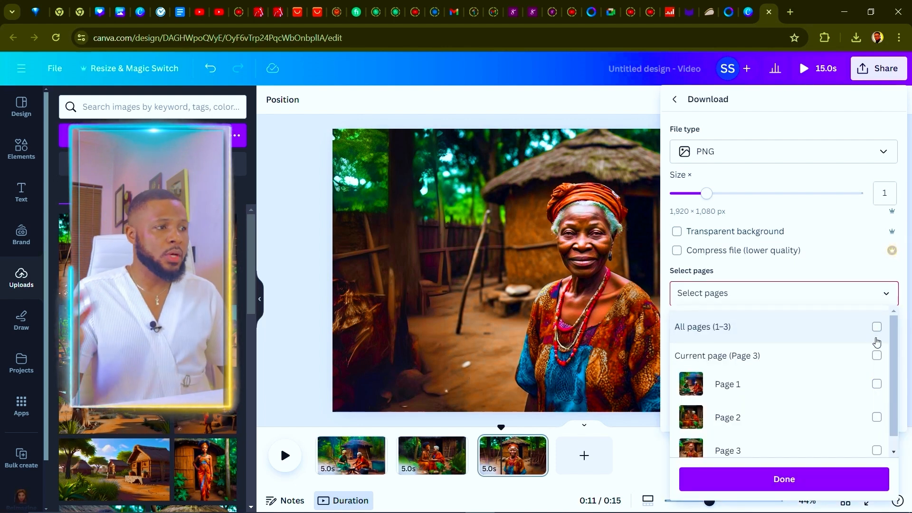
pyautogui.scroll(-1, 876, 342)
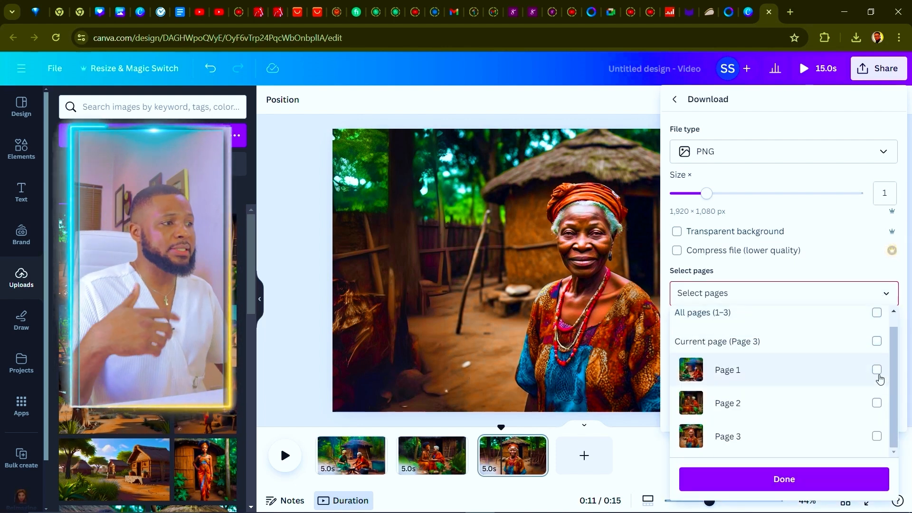
pyautogui.click(876, 370)
pyautogui.click(824, 483)
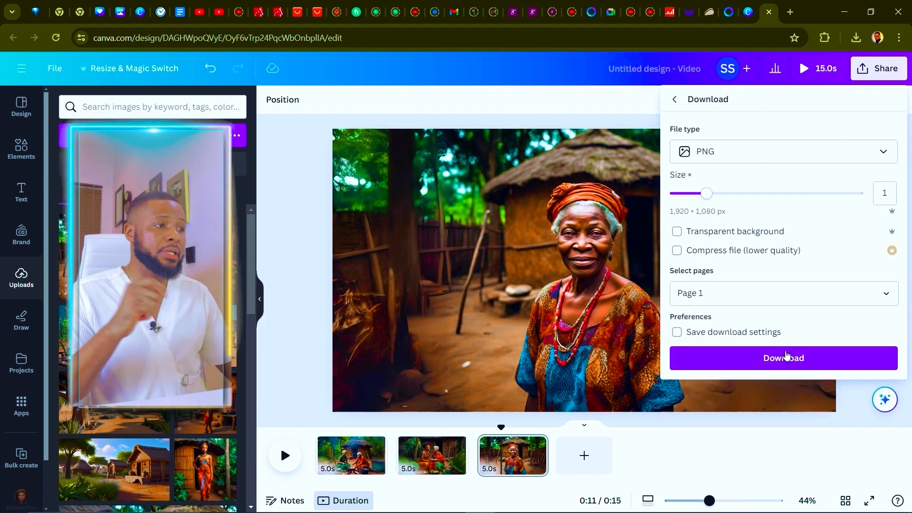
# Include all pages (1–3) in the PNG download
pyautogui.click(887, 294)
pyautogui.click(874, 327)
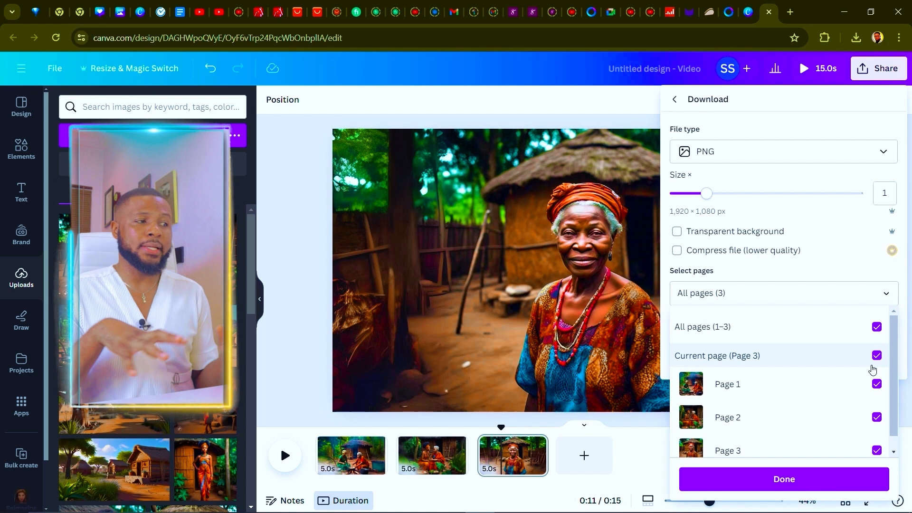